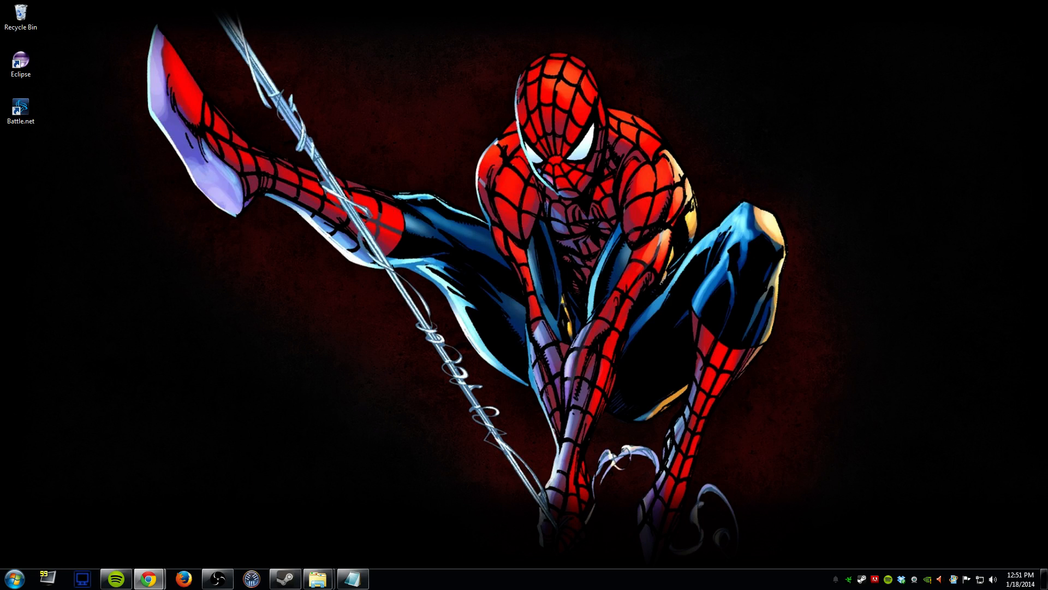
# - Review the TNotifier home page, including its feature list and the Twitch Streamers and Twitch Partners plans
pyautogui.moveTo(149, 577)
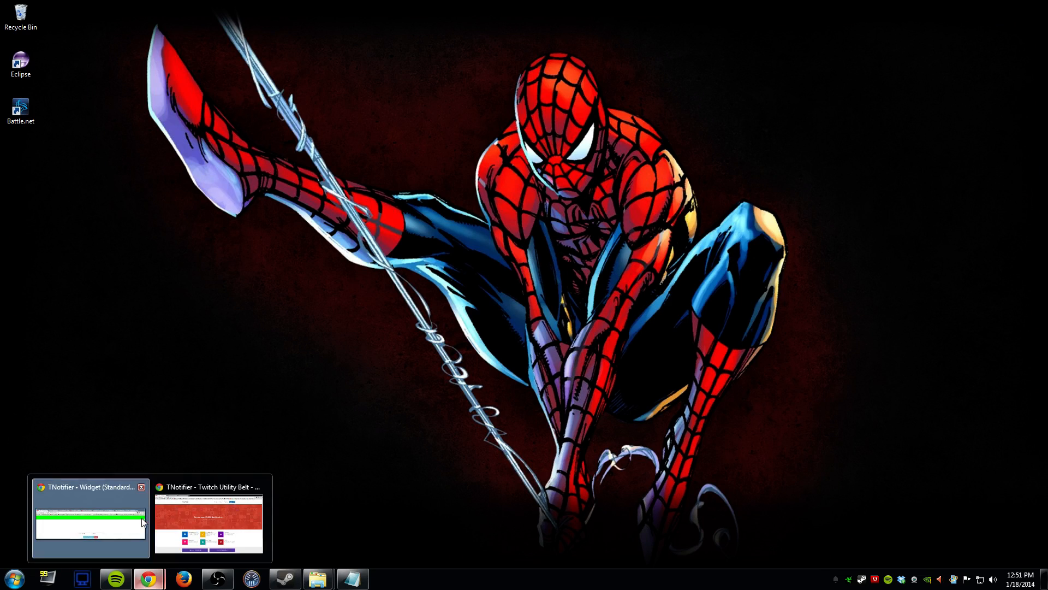
pyautogui.click(187, 501)
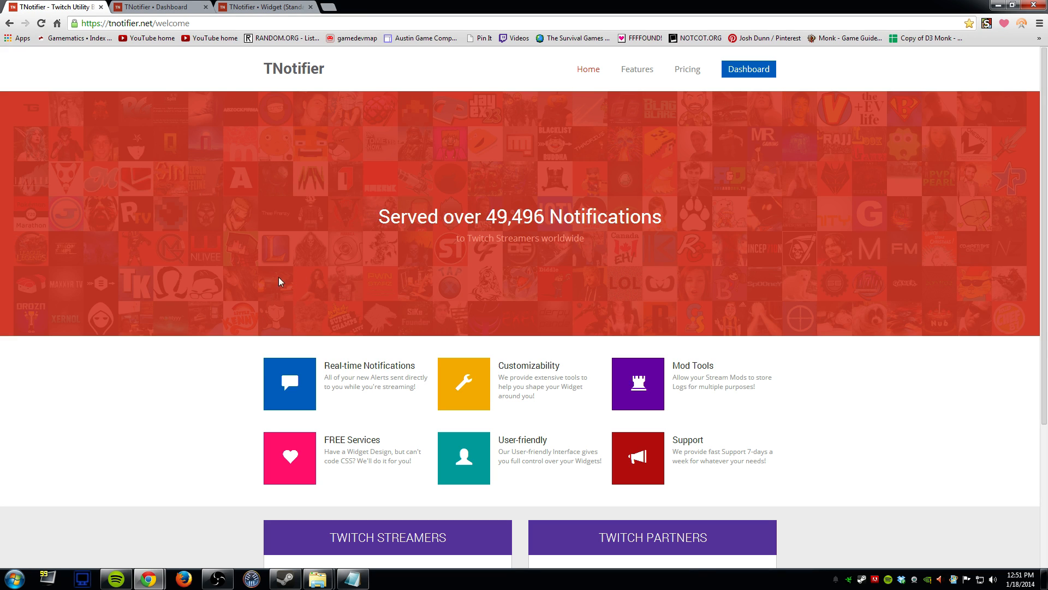
pyautogui.moveTo(402, 221); pyautogui.dragTo(676, 225)
pyautogui.click(615, 234)
pyautogui.scroll(-1, 630, 244)
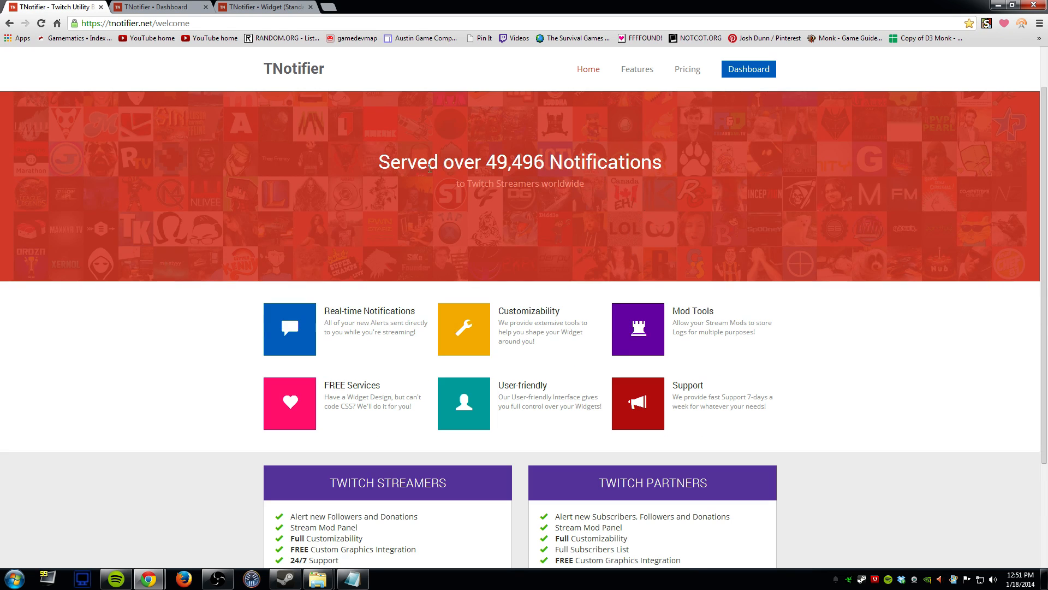
pyautogui.scroll(1, 380, 154)
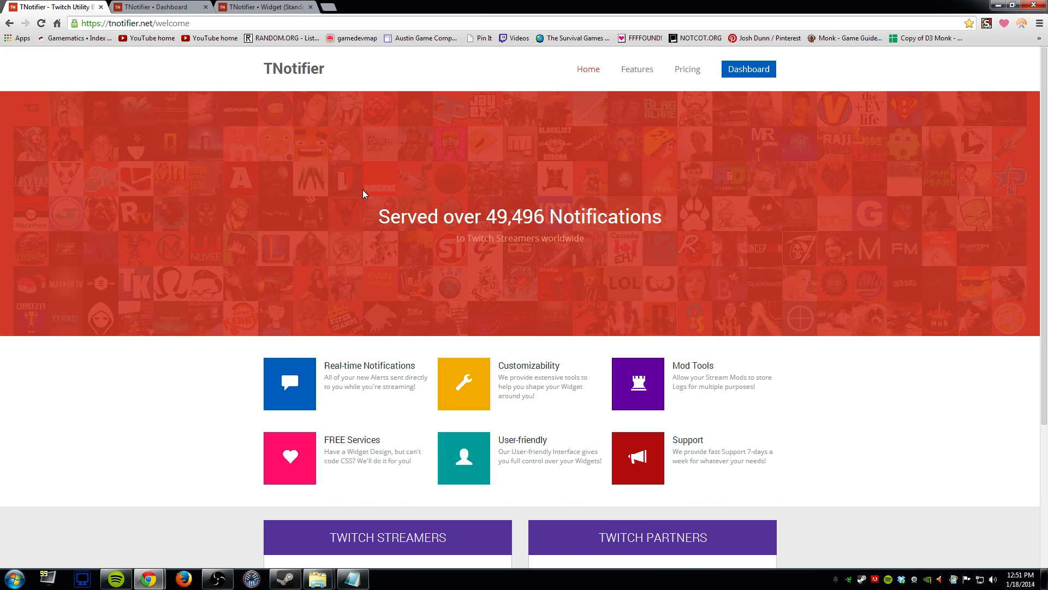
pyautogui.scroll(-4, 247, 165)
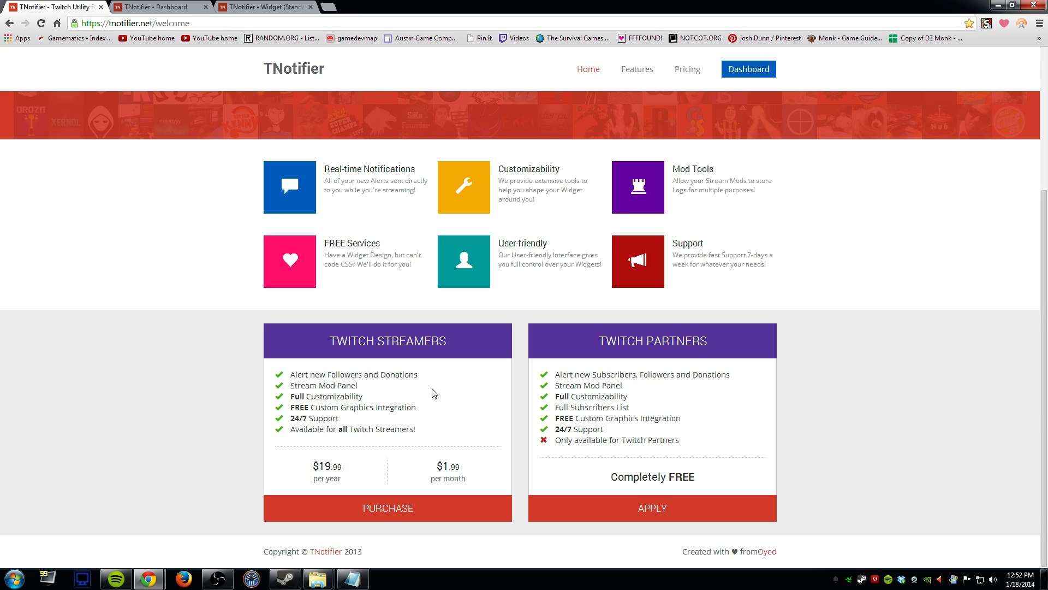
pyautogui.scroll(4, 433, 392)
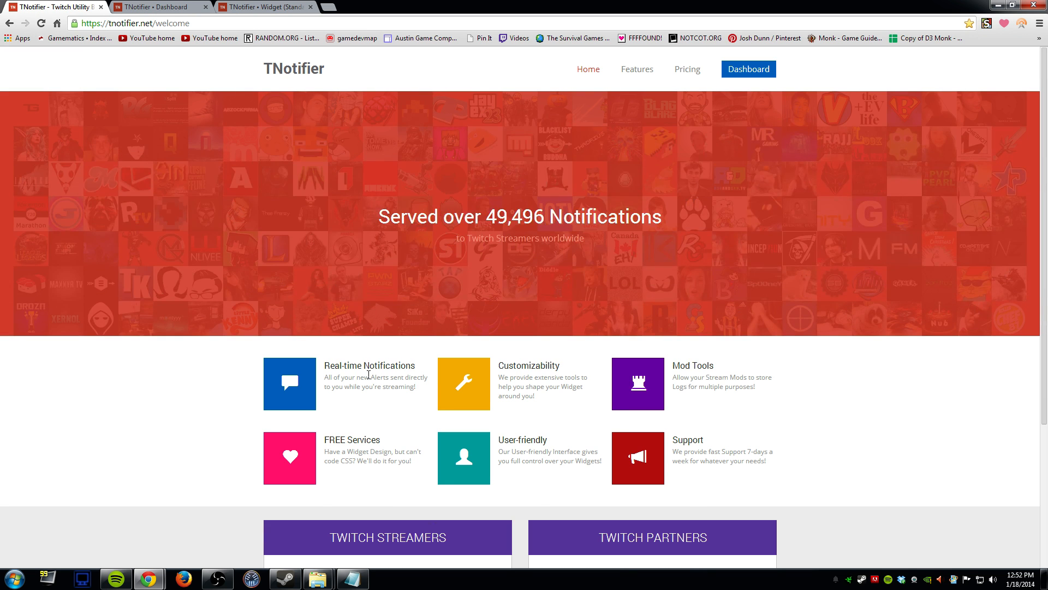
# - Show the last 15 followers on the dashboard and view the ImRaising username setting without changing it
pyautogui.click(150, 5)
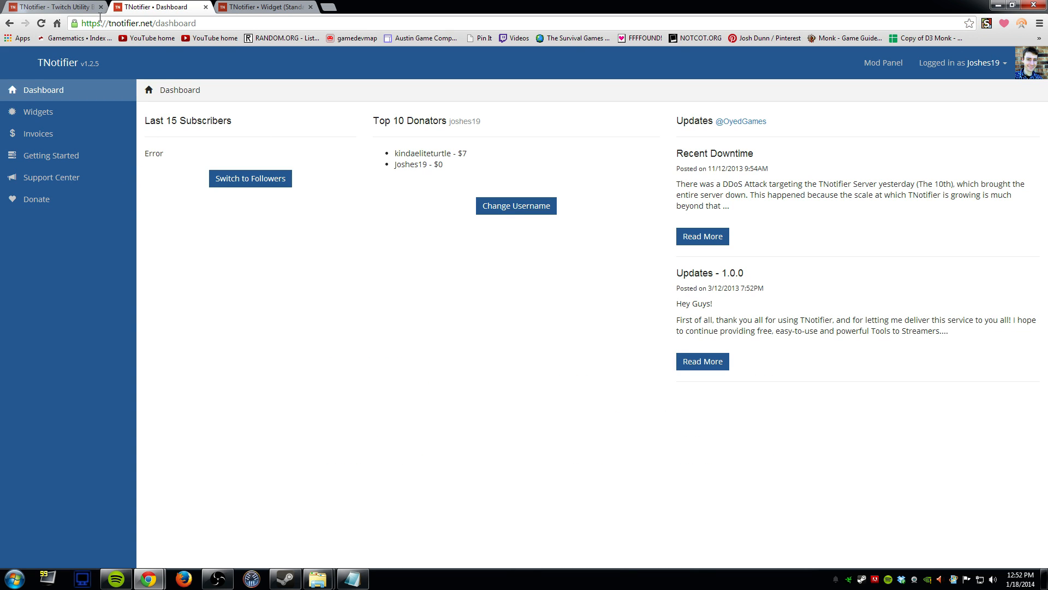
pyautogui.click(62, 95)
pyautogui.click(250, 178)
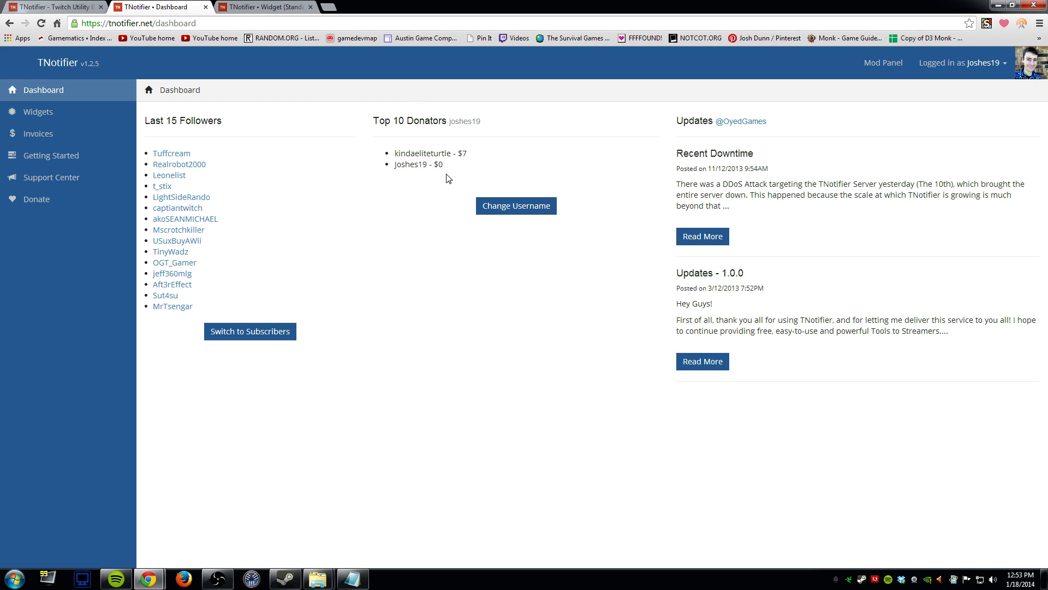
pyautogui.click(510, 206)
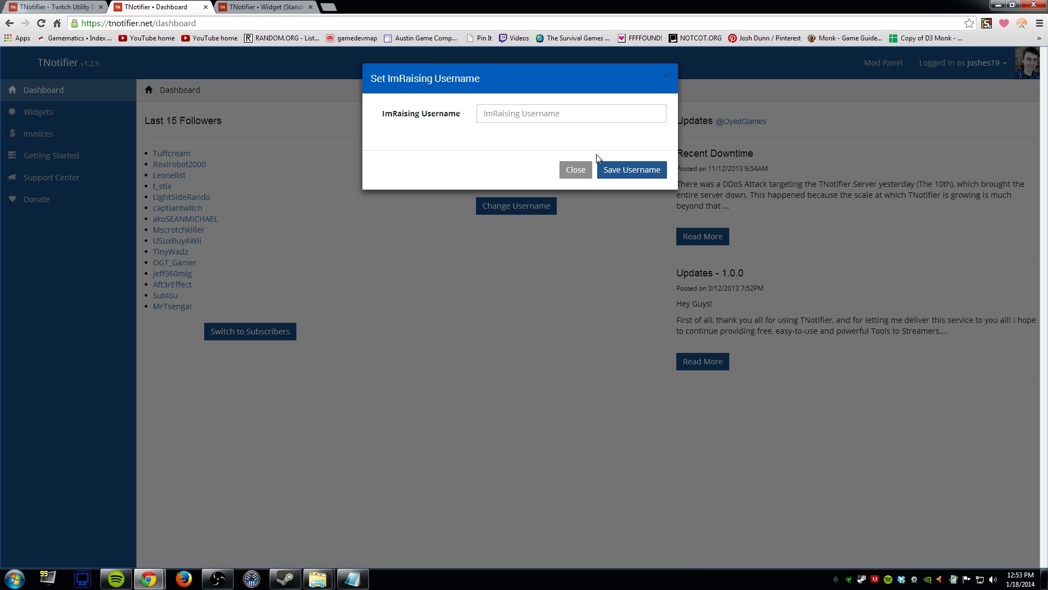
pyautogui.click(590, 169)
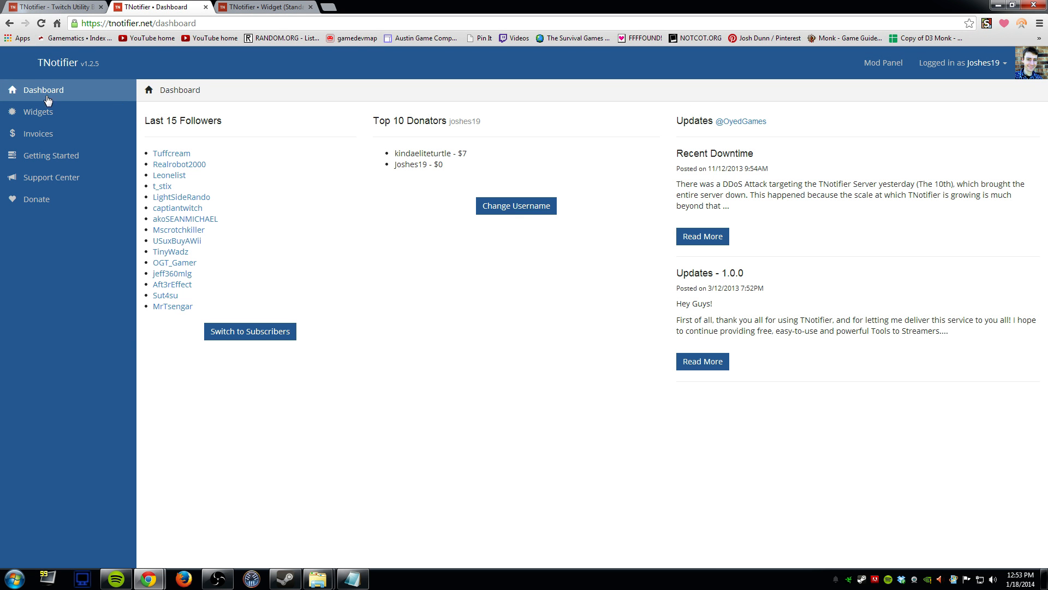
# - Look through the Widgets, Invoices, Getting Started, Support Center and Donate pages of the TNotifier account
pyautogui.click(67, 116)
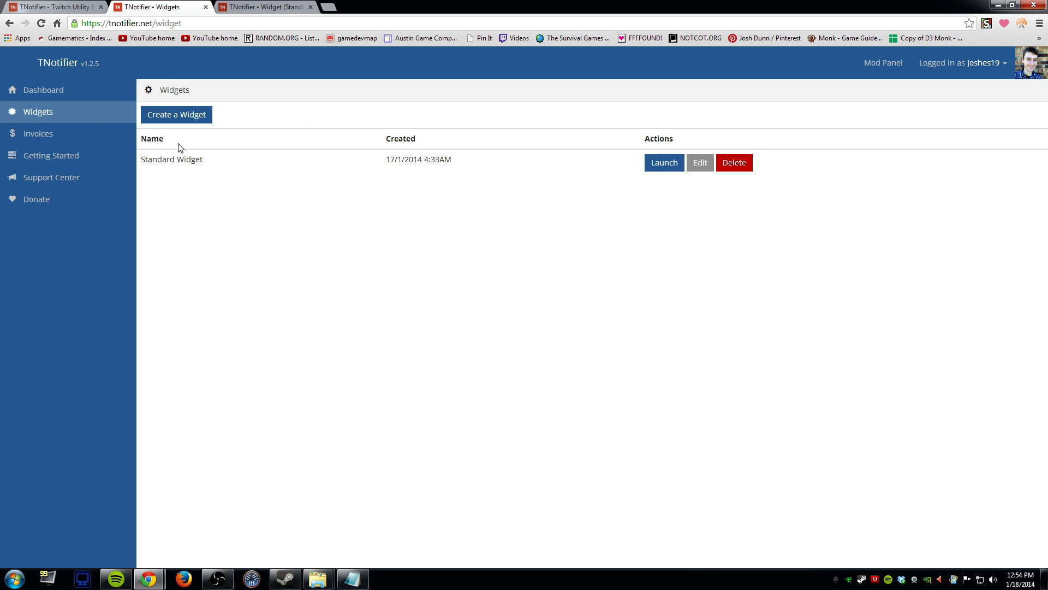
pyautogui.click(90, 139)
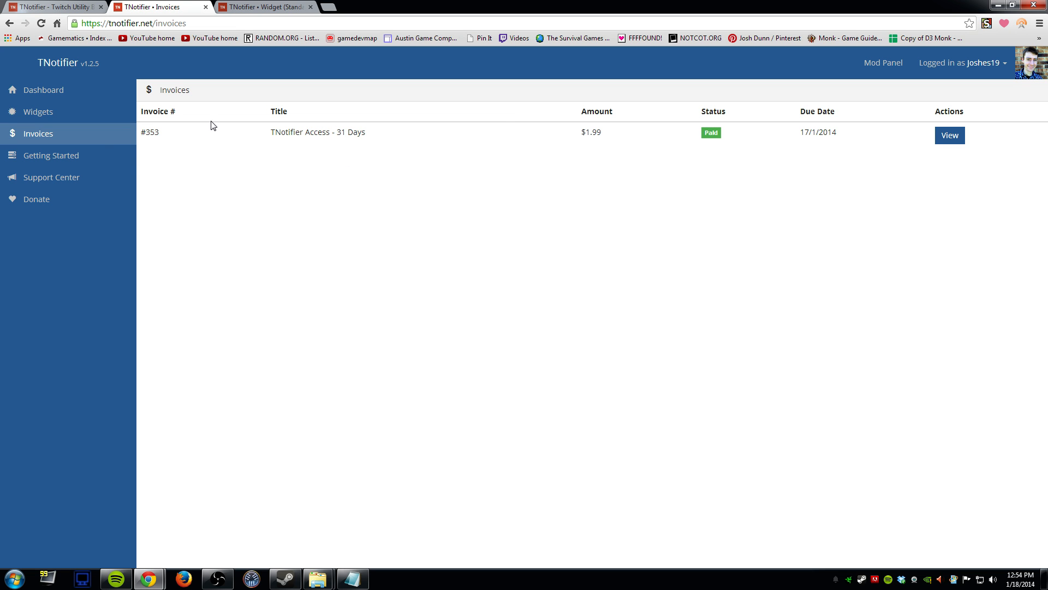
pyautogui.click(91, 155)
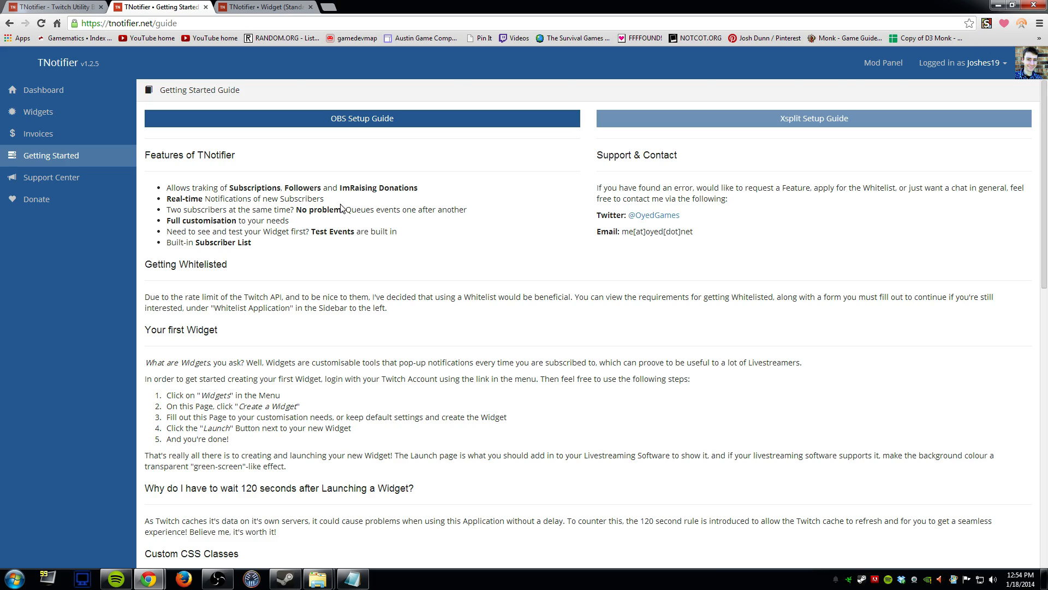
pyautogui.scroll(-9, 338, 211)
pyautogui.scroll(9, 308, 264)
pyautogui.click(77, 177)
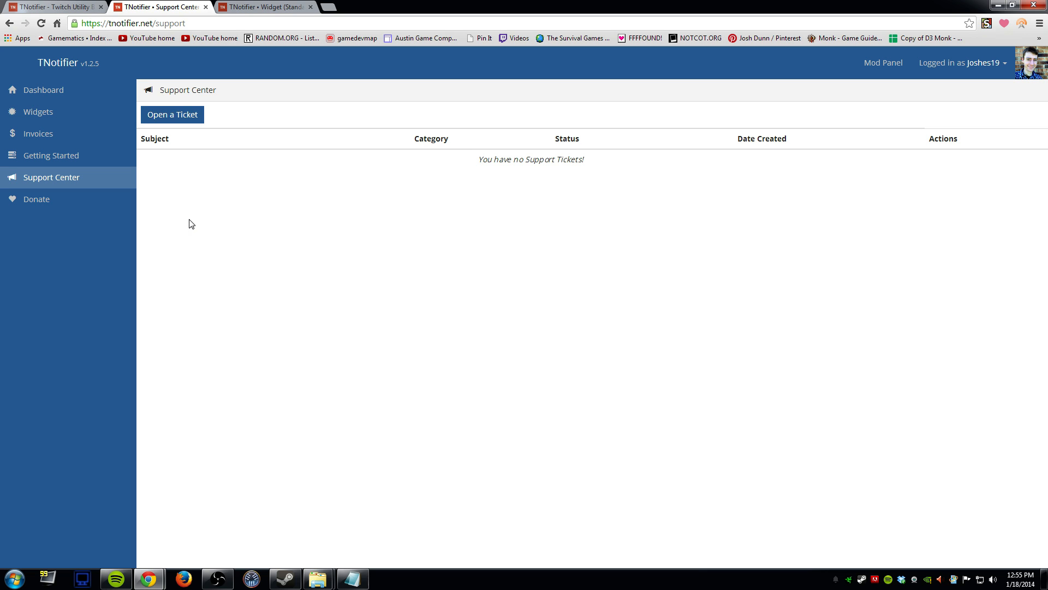
pyautogui.click(58, 198)
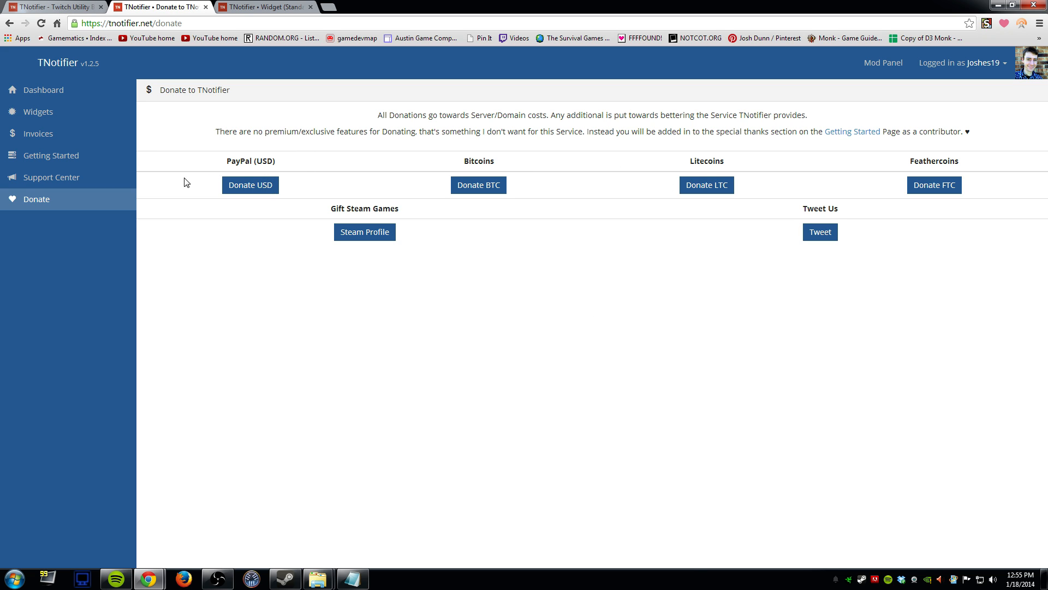
# - Send Follower test notifications for TEST-ACCOUNT from the launched Standard Widget page
pyautogui.click(54, 112)
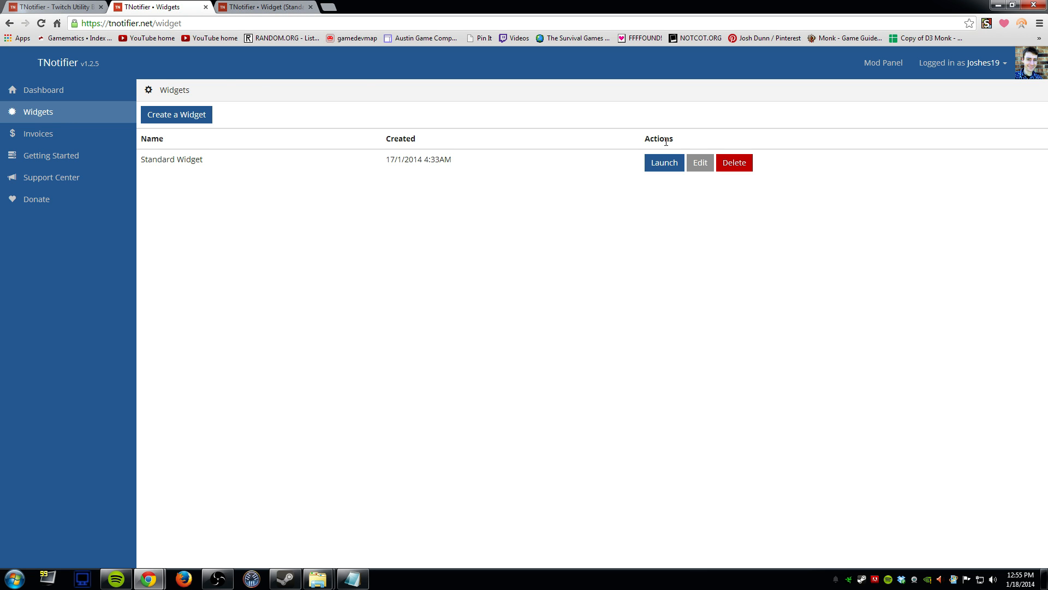
pyautogui.click(270, 7)
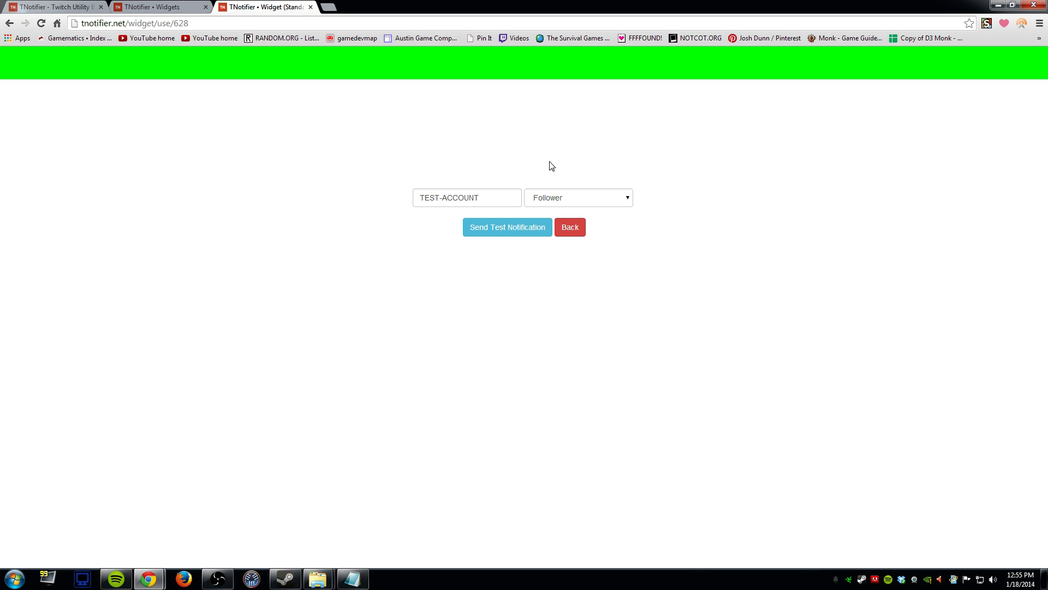
pyautogui.click(498, 235)
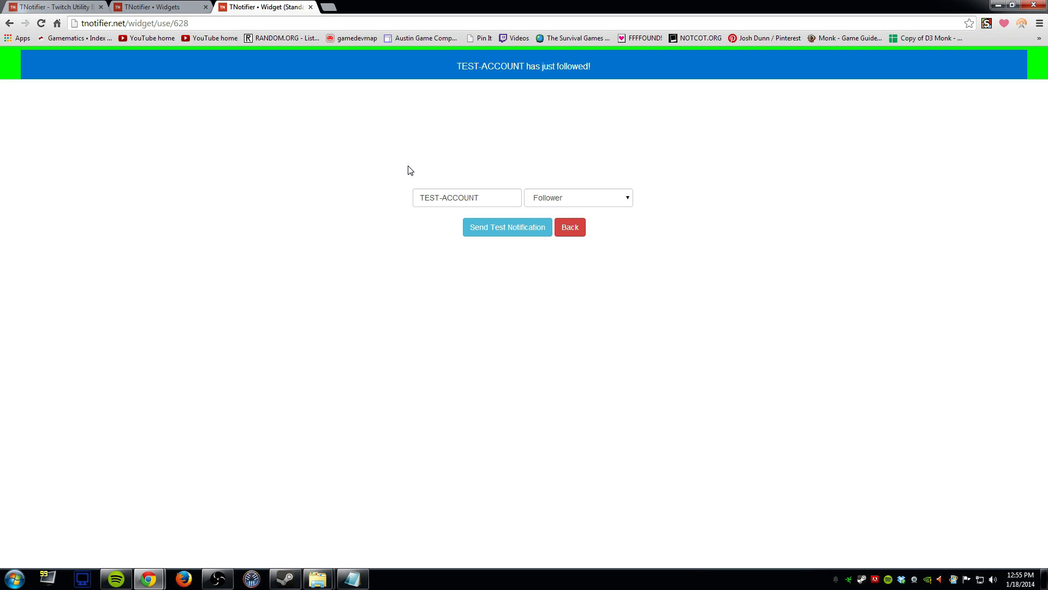
pyautogui.click(587, 202)
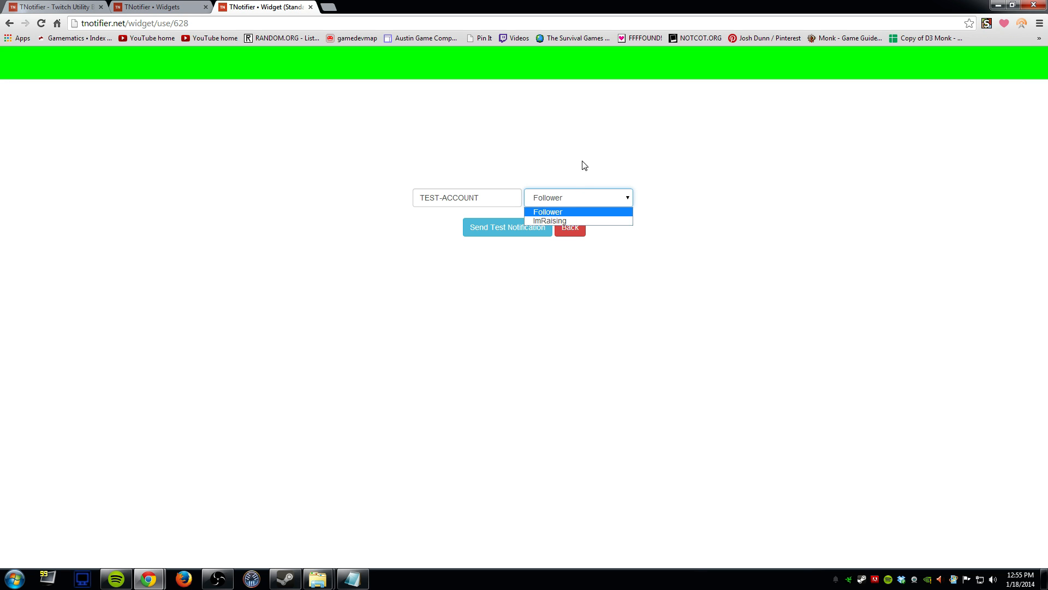
pyautogui.click(595, 149)
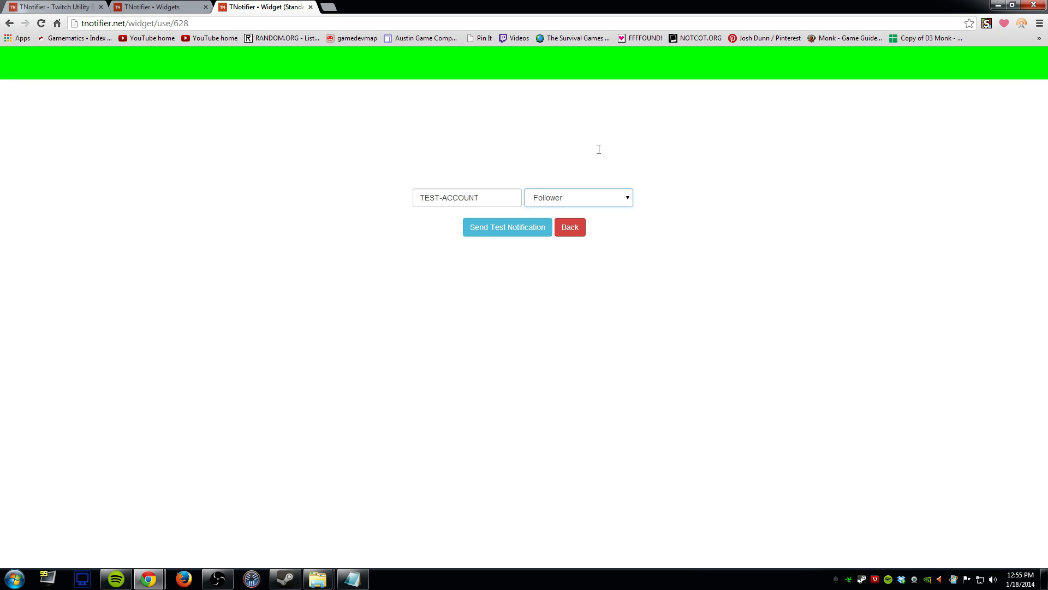
pyautogui.click(484, 233)
# - Open the Standard Widget for editing and choose Bottom as its alert direction
pyautogui.click(174, 8)
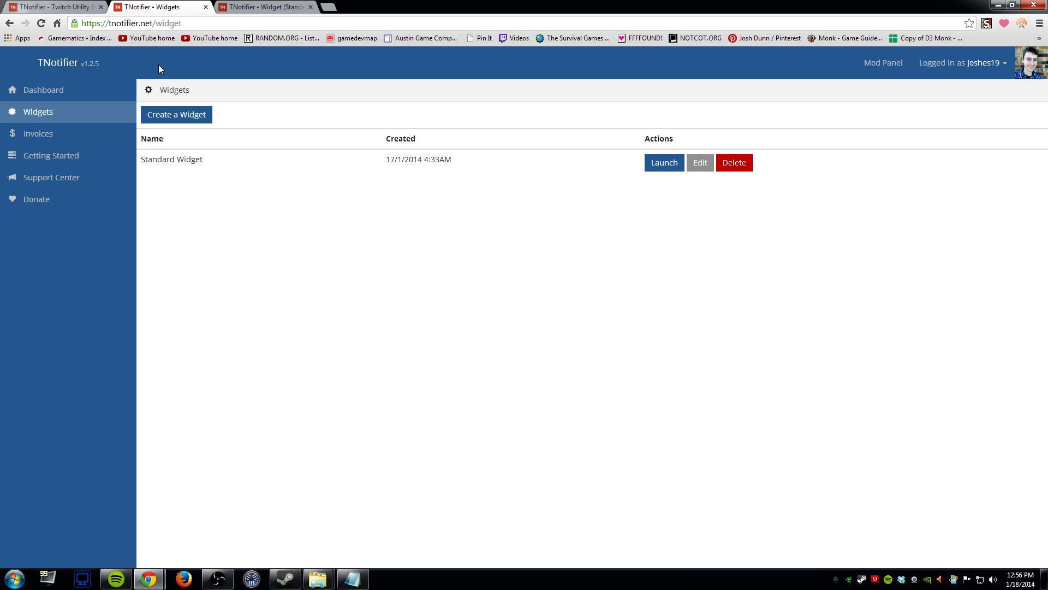
pyautogui.click(690, 166)
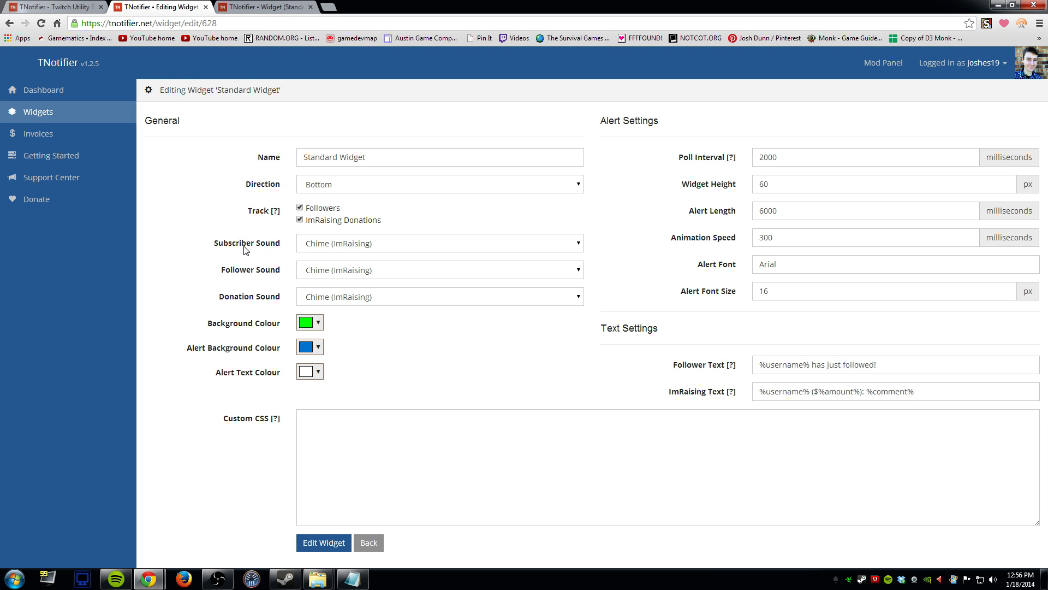
pyautogui.click(397, 182)
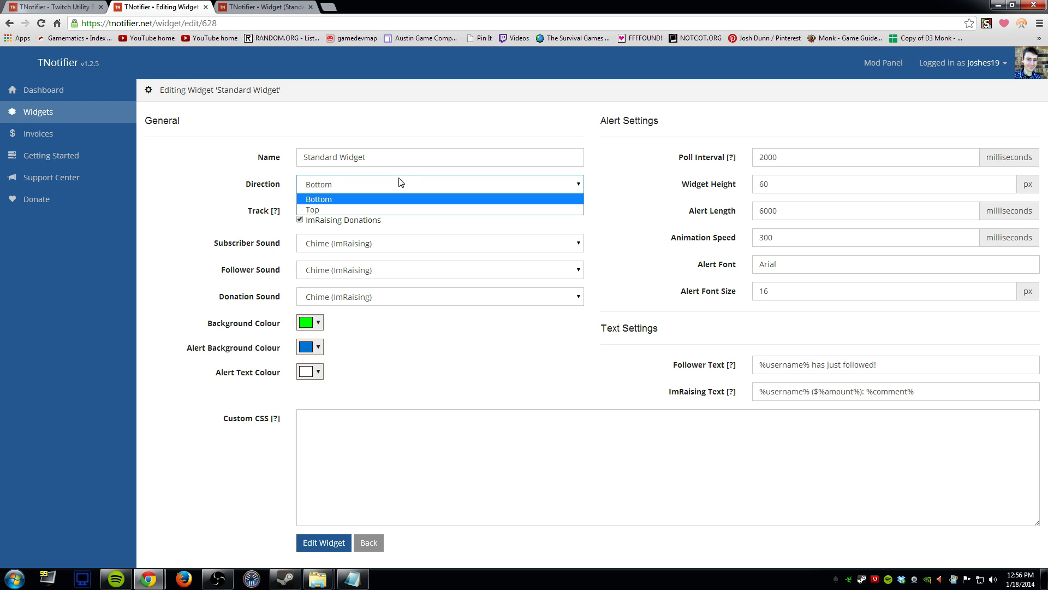
pyautogui.click(373, 199)
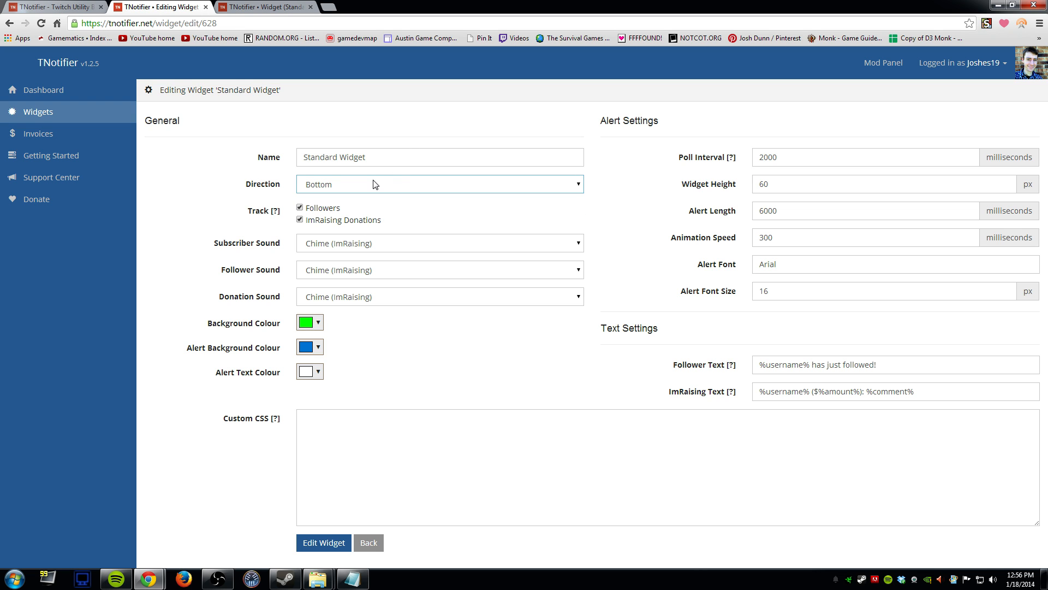
# - Send another Follower test notification to check the alert's direction, and view the widget's Direction options again
pyautogui.click(262, 6)
pyautogui.click(467, 226)
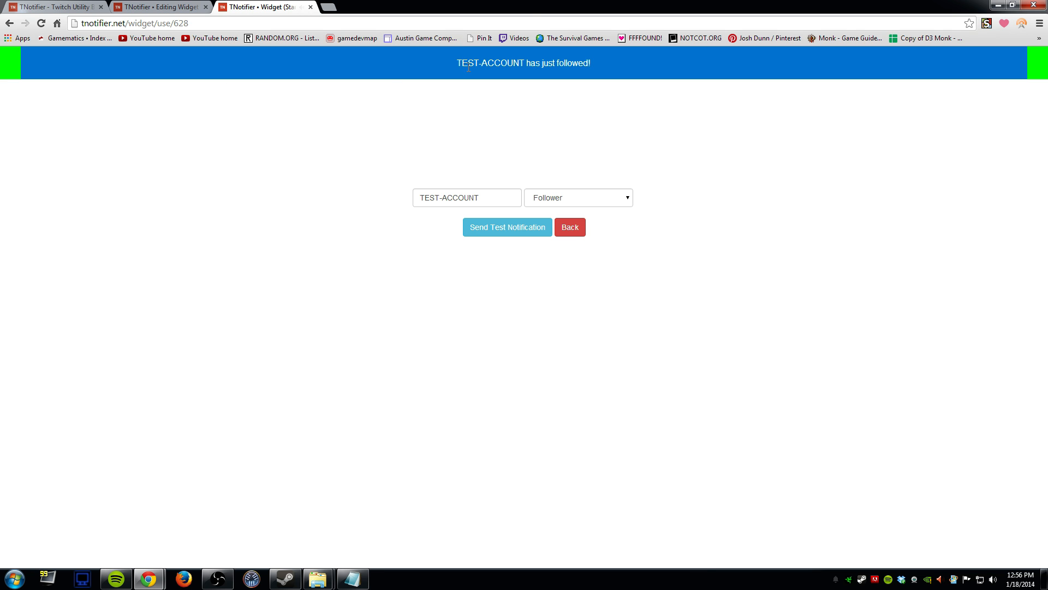
pyautogui.click(177, 6)
pyautogui.click(360, 186)
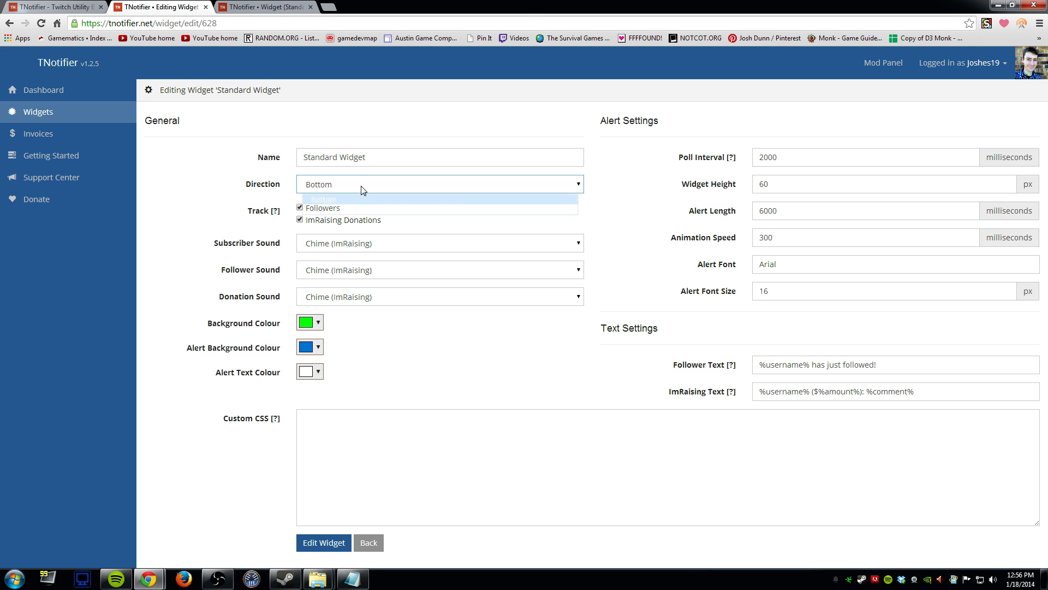
pyautogui.click(240, 203)
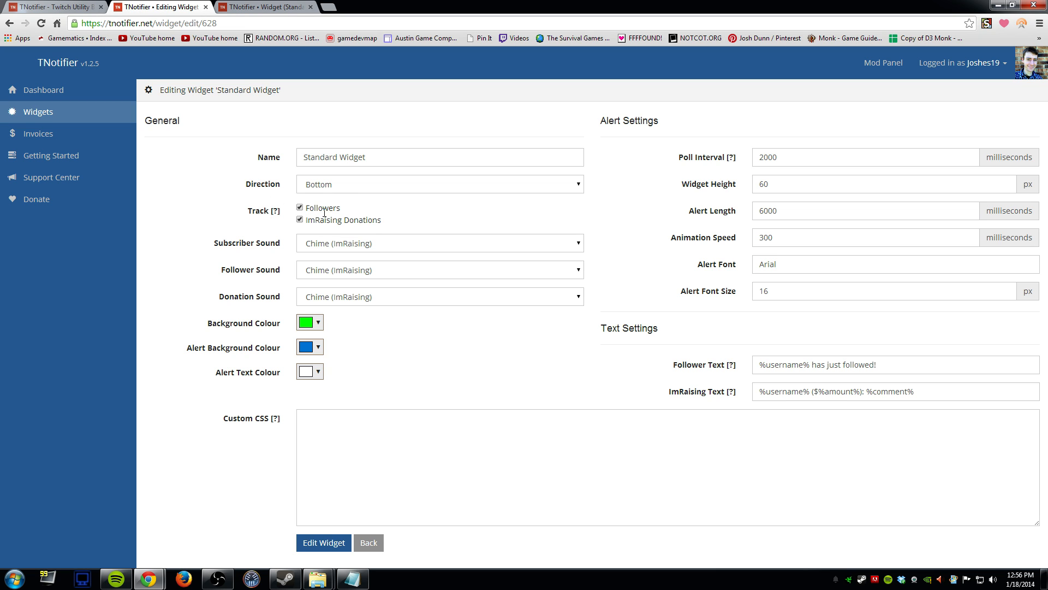
# - Examine the widget's tracking options and the dashboard's subscriber list, and reopen the Standard Widget for editing
pyautogui.moveTo(314, 219); pyautogui.dragTo(417, 227)
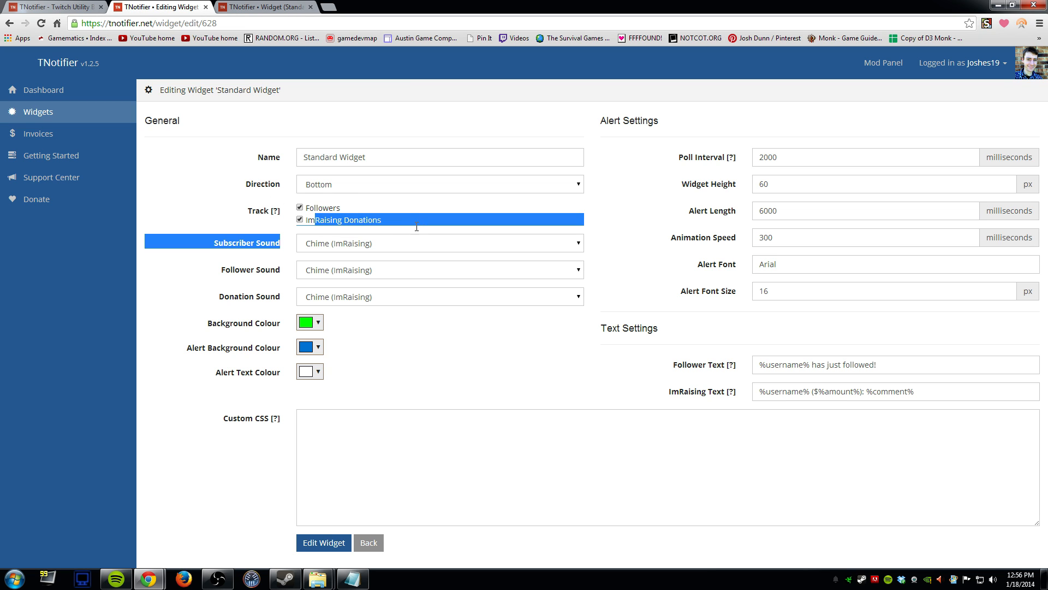
pyautogui.click(382, 217)
pyautogui.click(65, 96)
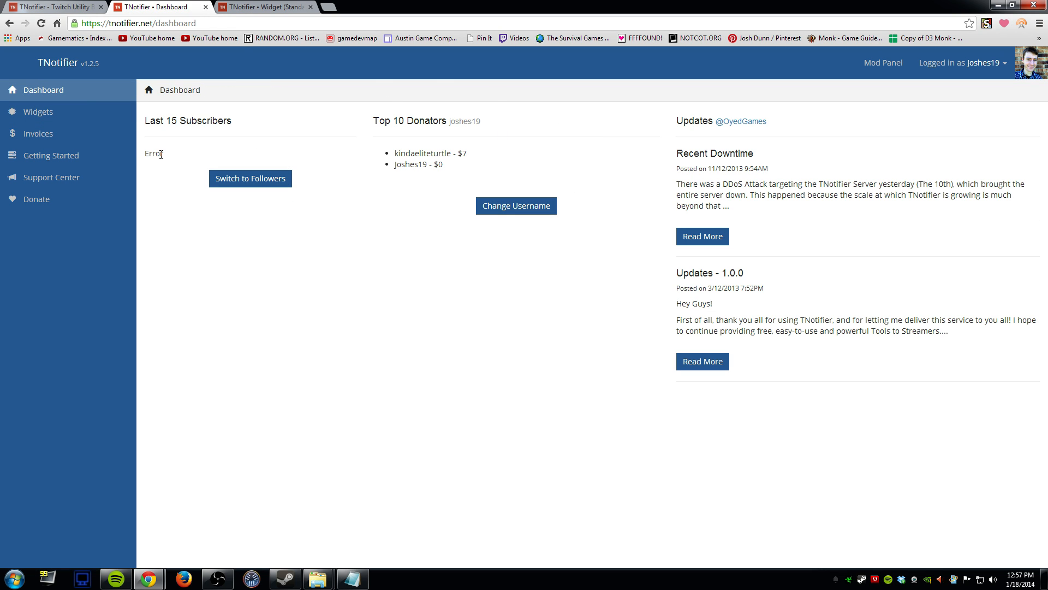
pyautogui.click(47, 116)
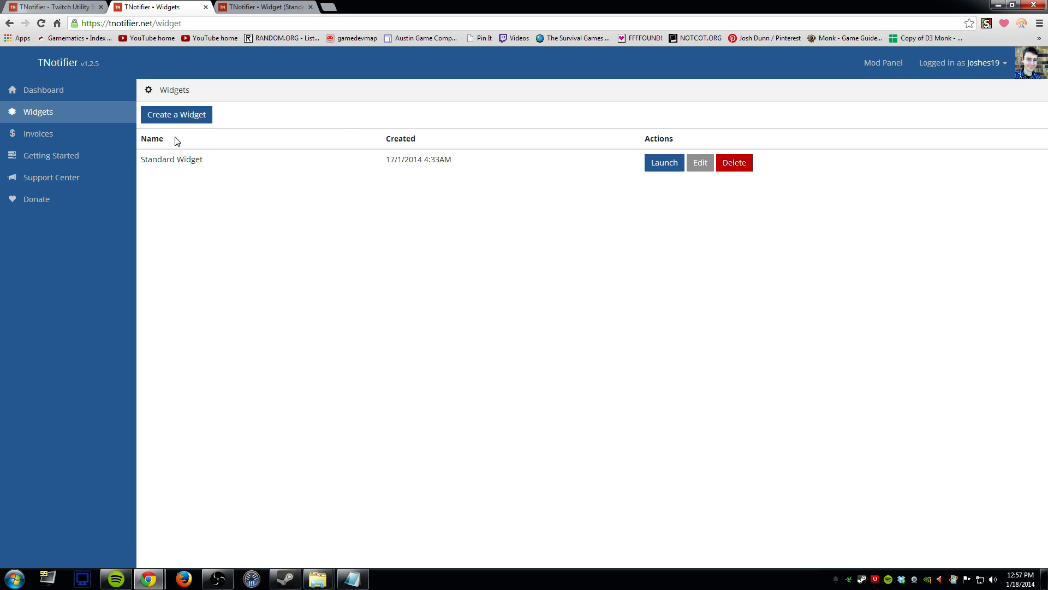
pyautogui.click(699, 163)
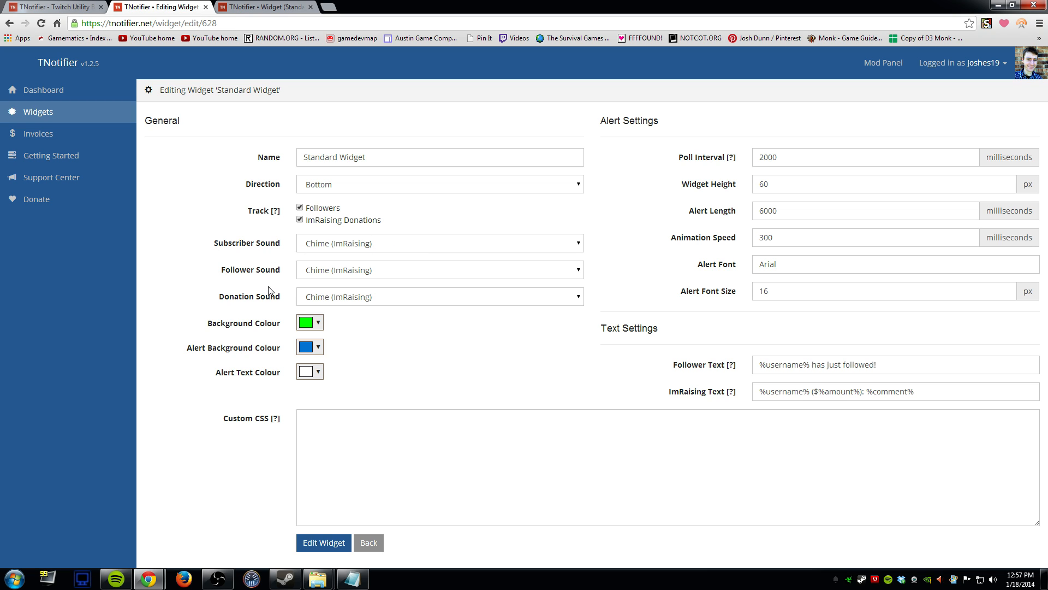
# - View the Subscriber Sound choices, try the Custom option, and set the sound back to Chime (ImRaising)
pyautogui.click(367, 246)
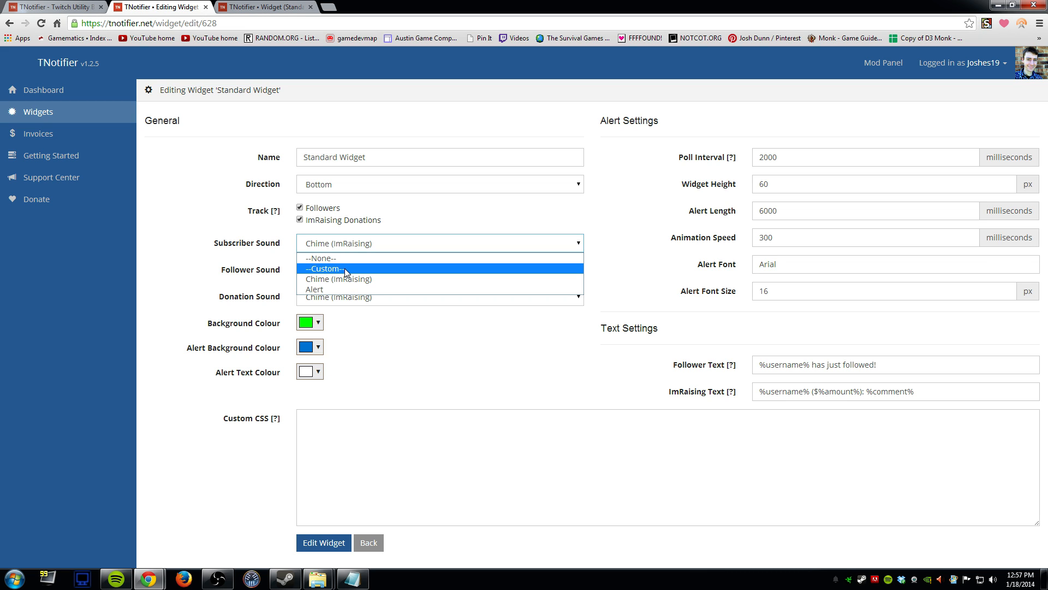
pyautogui.click(230, 253)
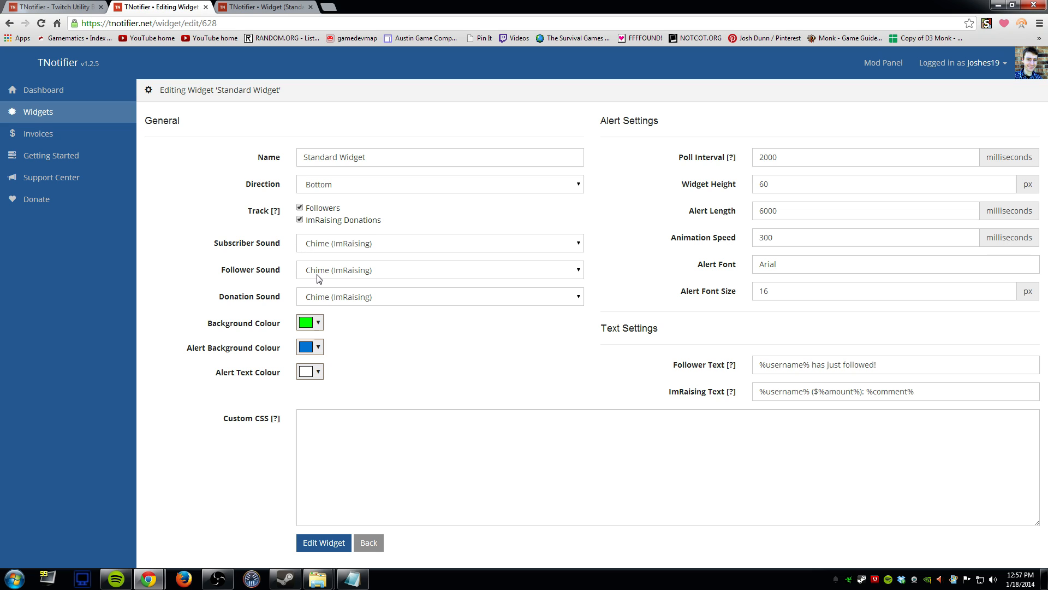
pyautogui.click(323, 239)
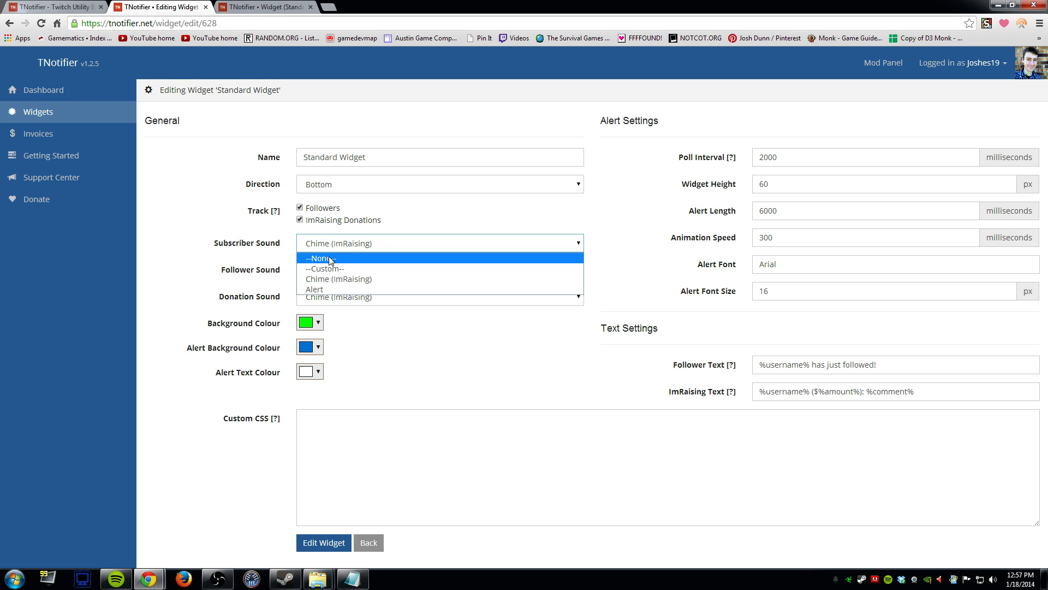
pyautogui.click(331, 269)
pyautogui.click(392, 241)
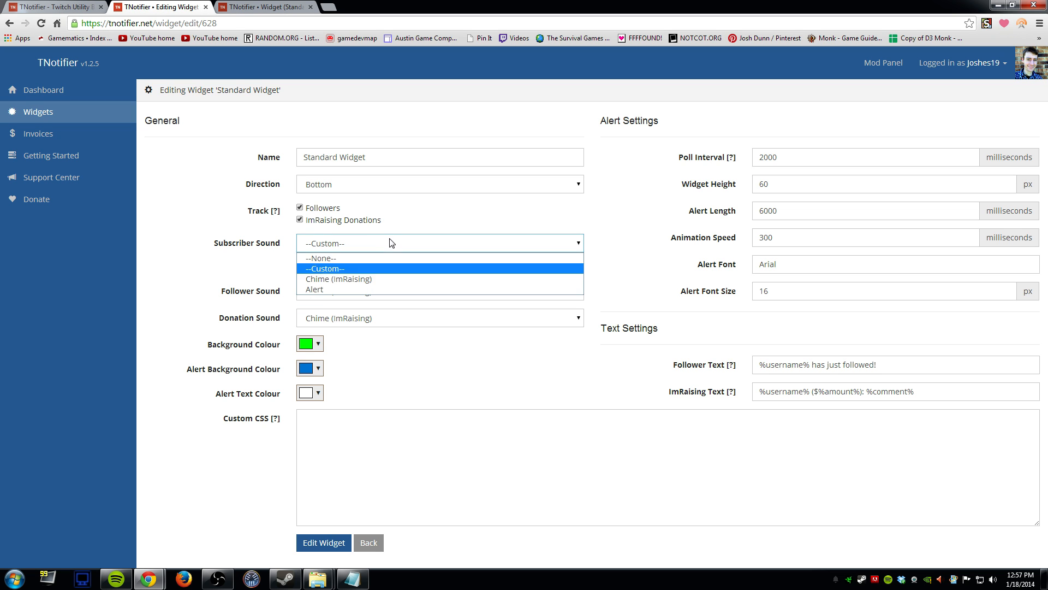
pyautogui.click(329, 280)
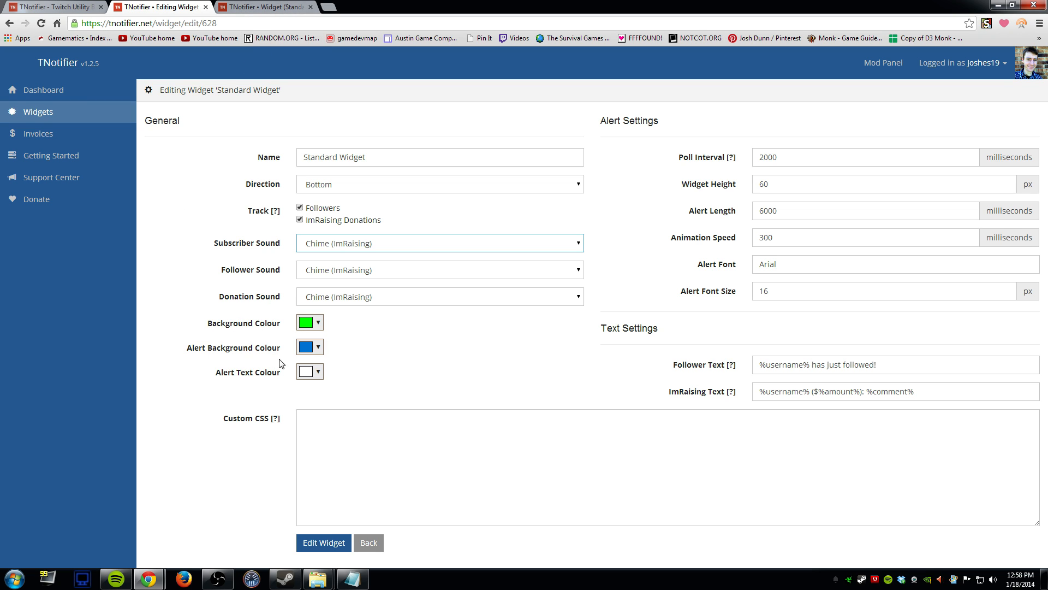
# - Send a Follower test notification for TEST-ACCOUNT and compare the alert with the widget's colour and alert settings
pyautogui.click(262, 7)
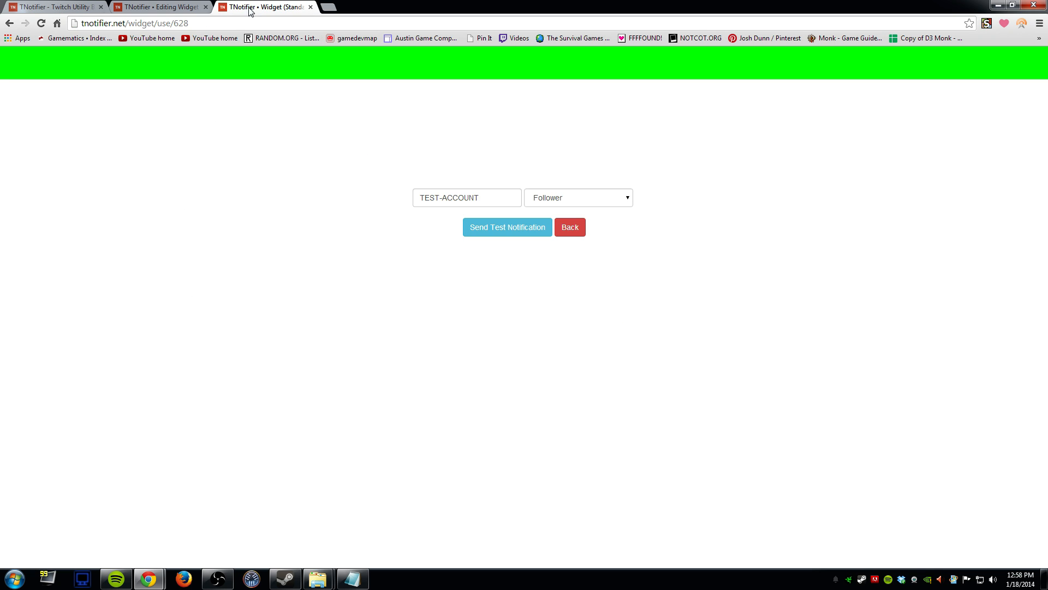
pyautogui.click(489, 229)
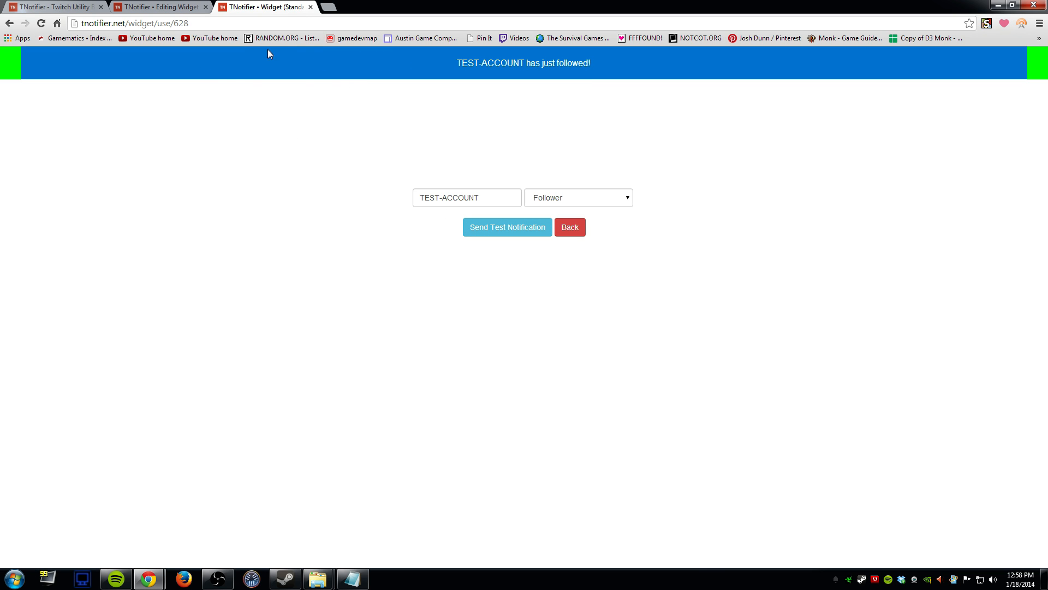
pyautogui.click(192, 8)
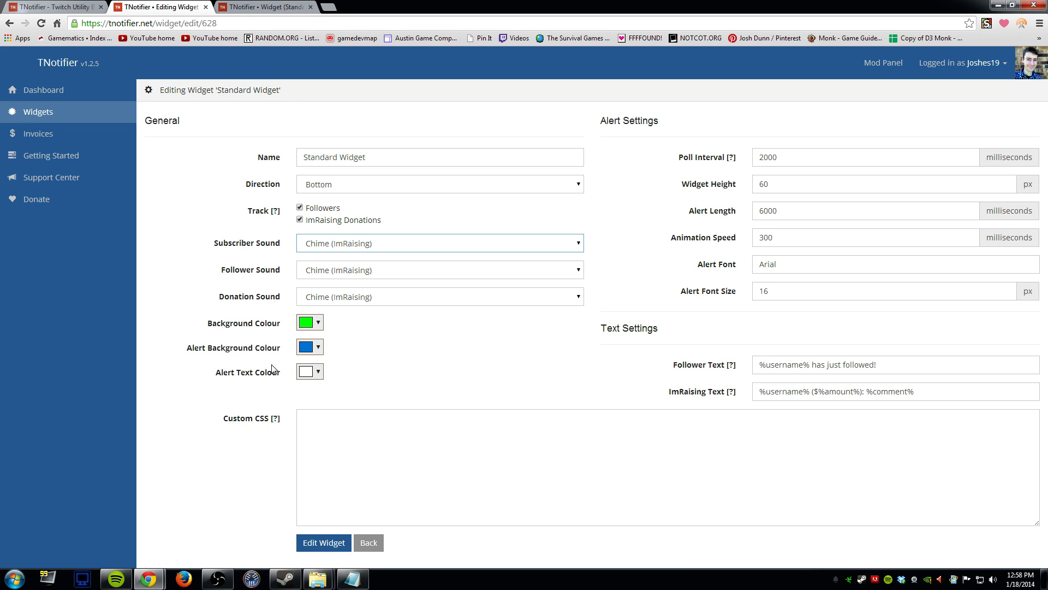
pyautogui.click(273, 8)
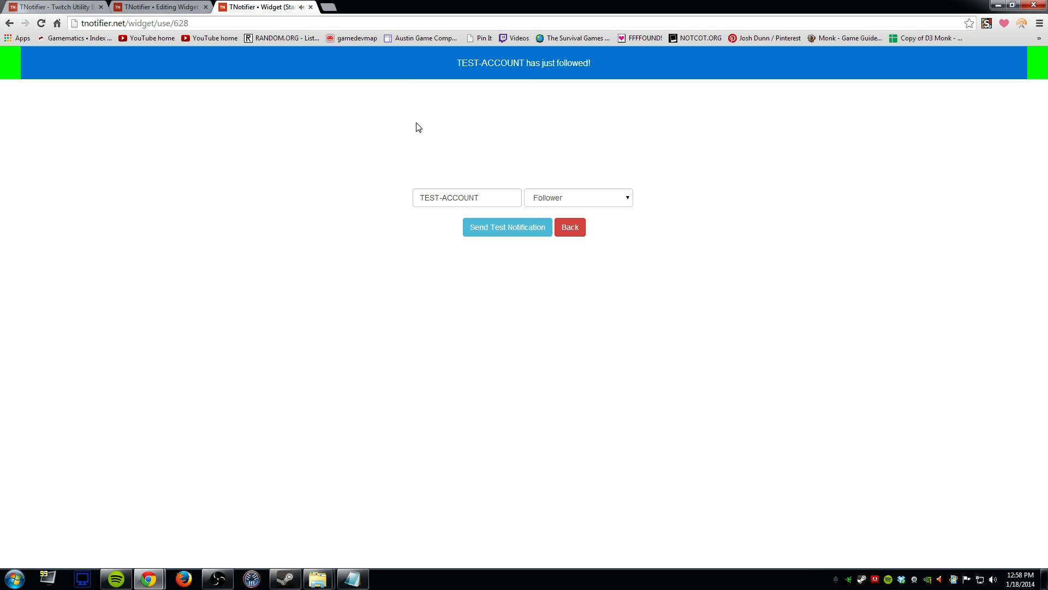
pyautogui.click(209, 12)
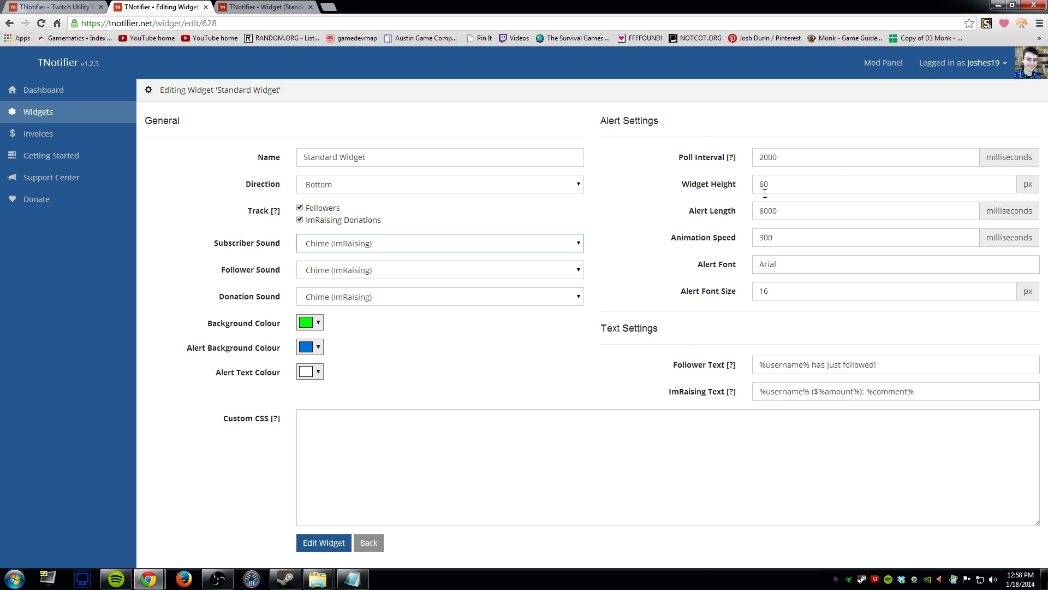
pyautogui.click(317, 10)
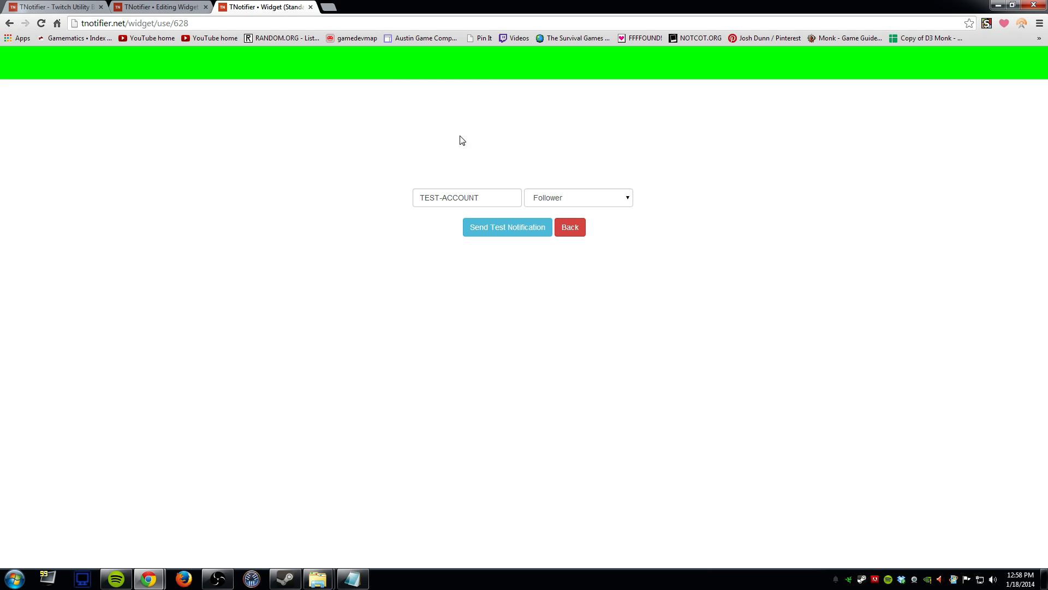
pyautogui.click(173, 12)
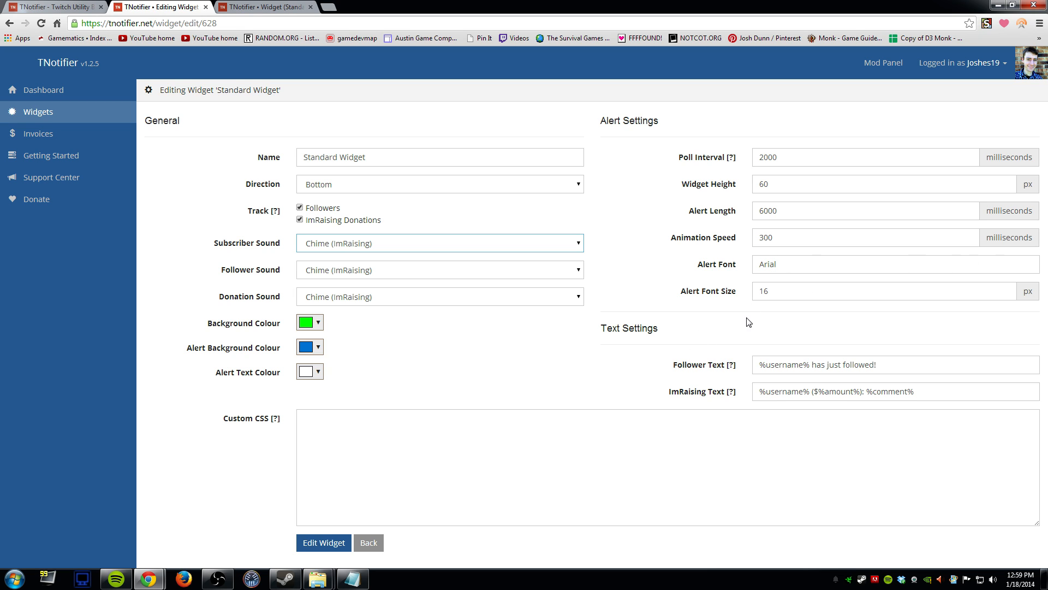
# - Examine the %username% placeholder in the Follower Text and the Custom CSS field of the Standard Widget
pyautogui.click(726, 302)
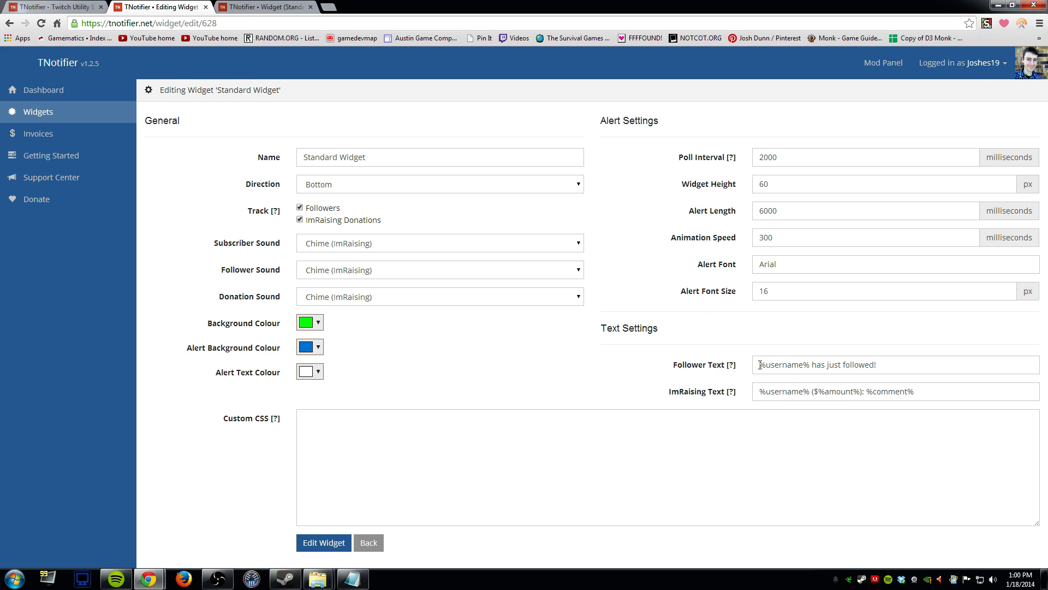
pyautogui.moveTo(760, 365); pyautogui.dragTo(810, 369)
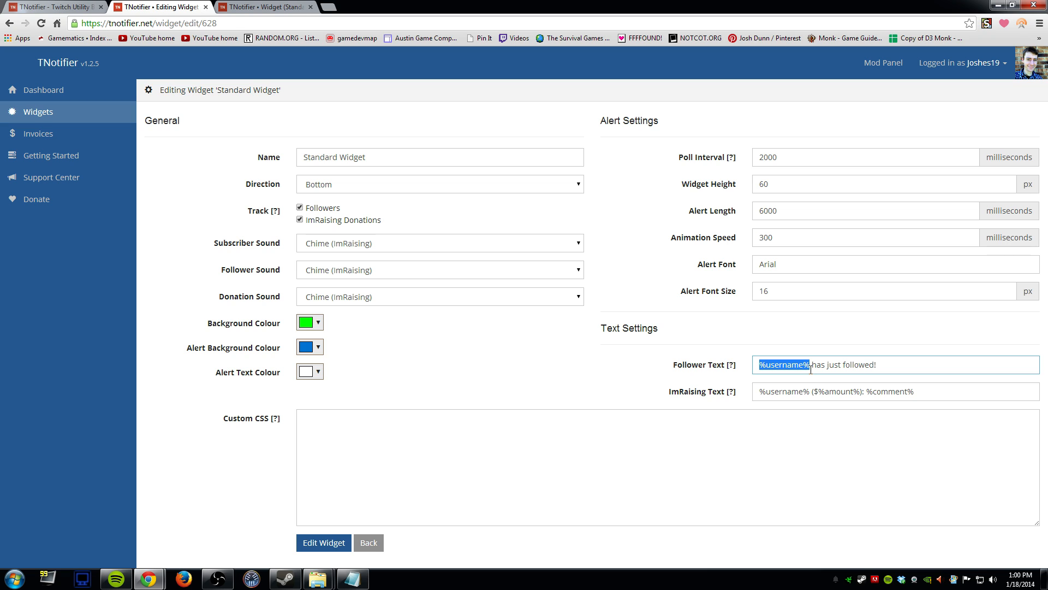
pyautogui.click(816, 365)
pyautogui.doubleClick(880, 344)
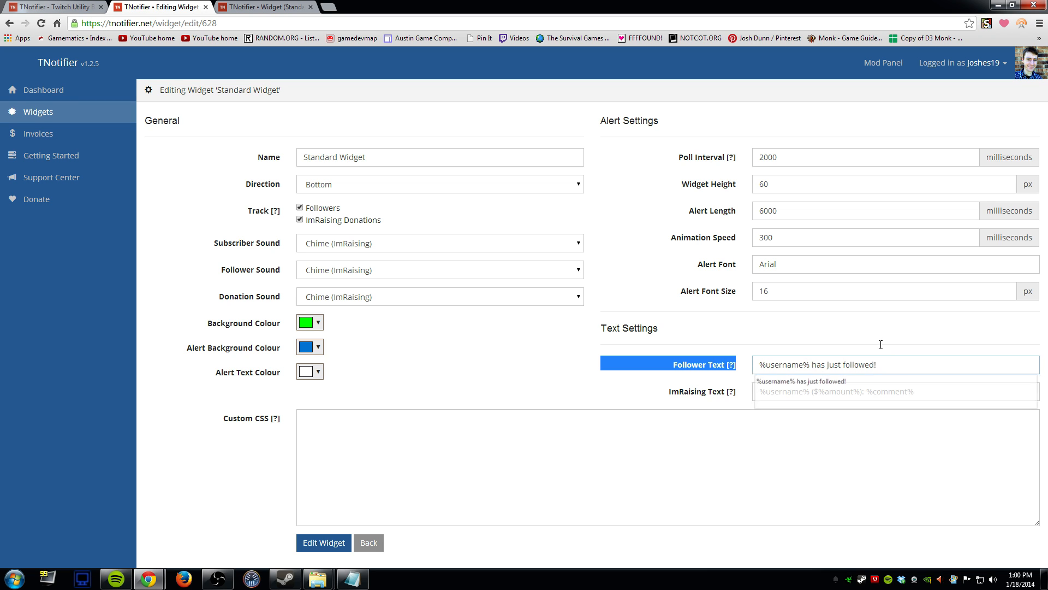
pyautogui.click(745, 346)
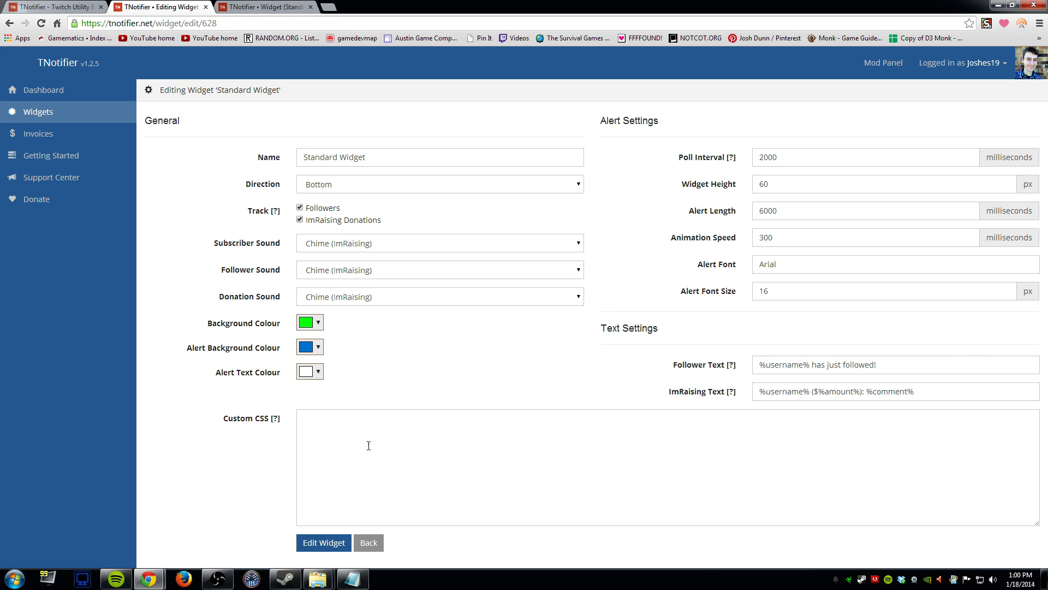
pyautogui.doubleClick(348, 389)
pyautogui.click(391, 426)
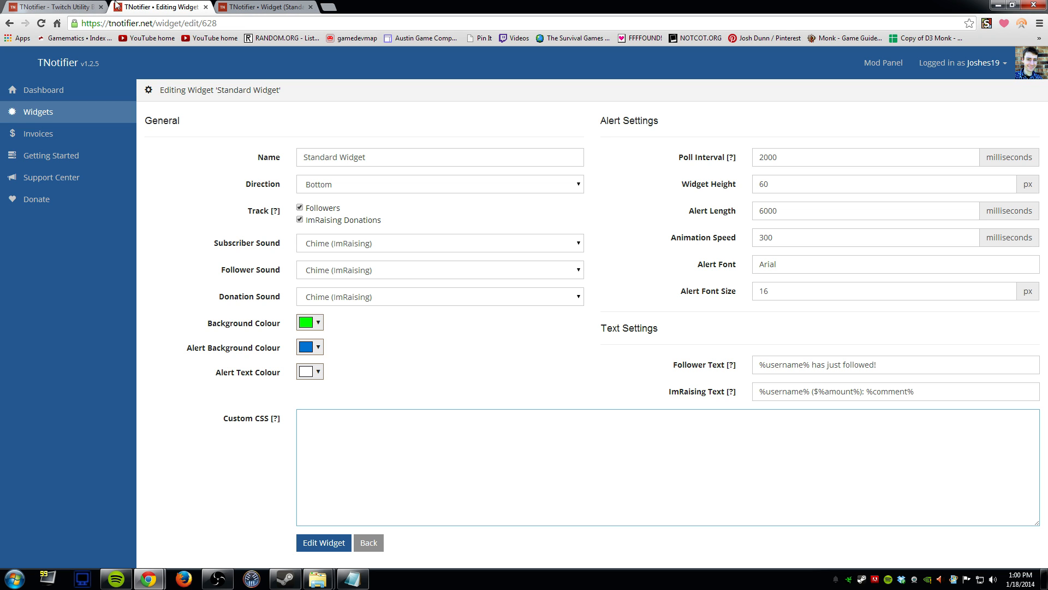
# - Send one more Follower test notification, revisit the Custom CSS field, and return to the launched widget page
pyautogui.click(232, 7)
pyautogui.click(525, 228)
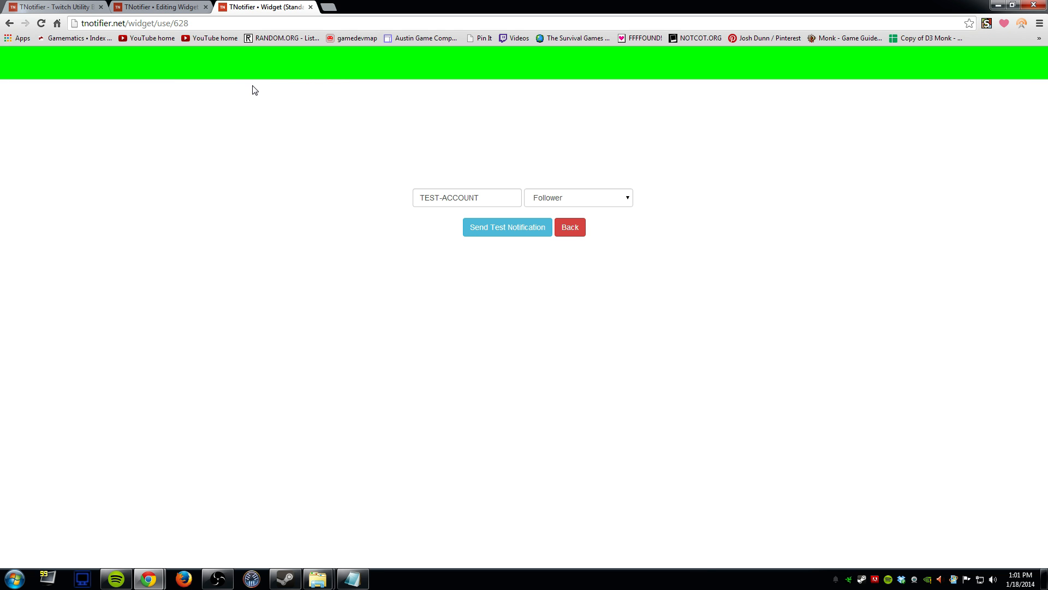
pyautogui.click(174, 7)
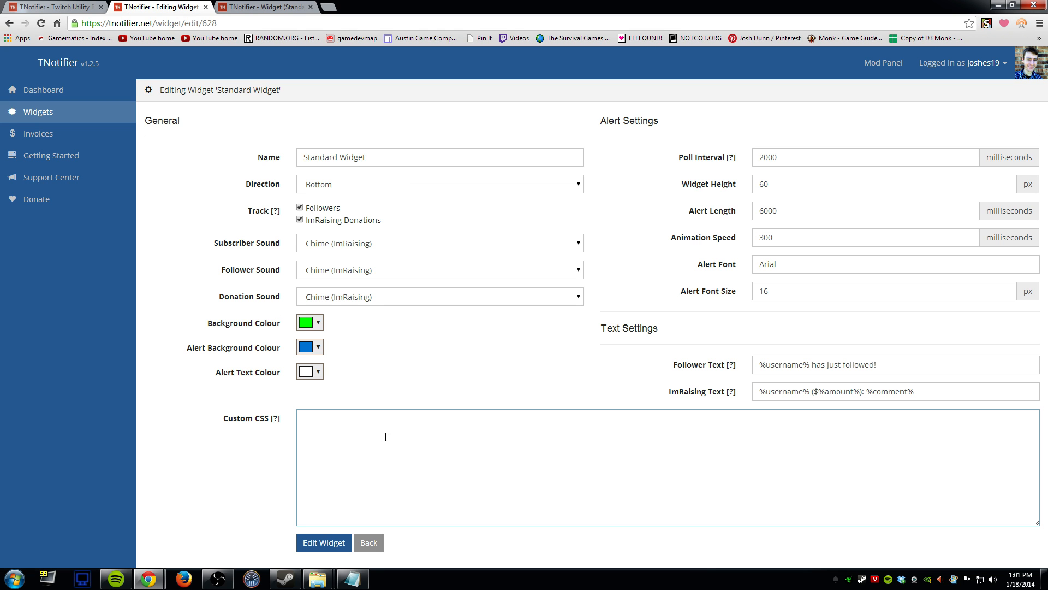
pyautogui.click(250, 7)
pyautogui.click(241, 13)
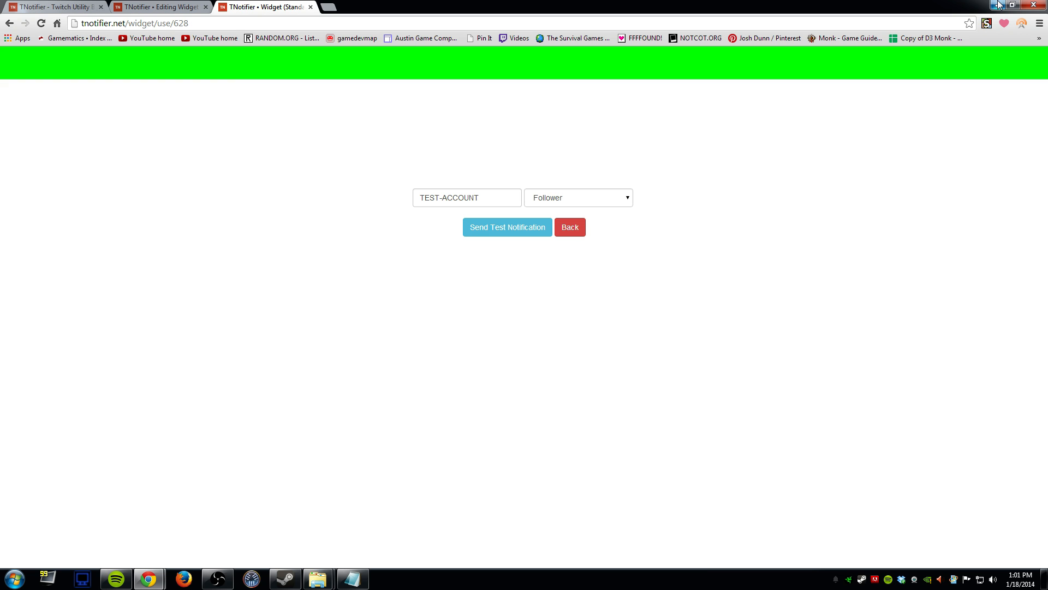
# - Switch to Open Broadcaster Software, move its window over the widget page, and disable the Window Capture source in the Monitor scene
pyautogui.hotkey('alt', 'Tab')
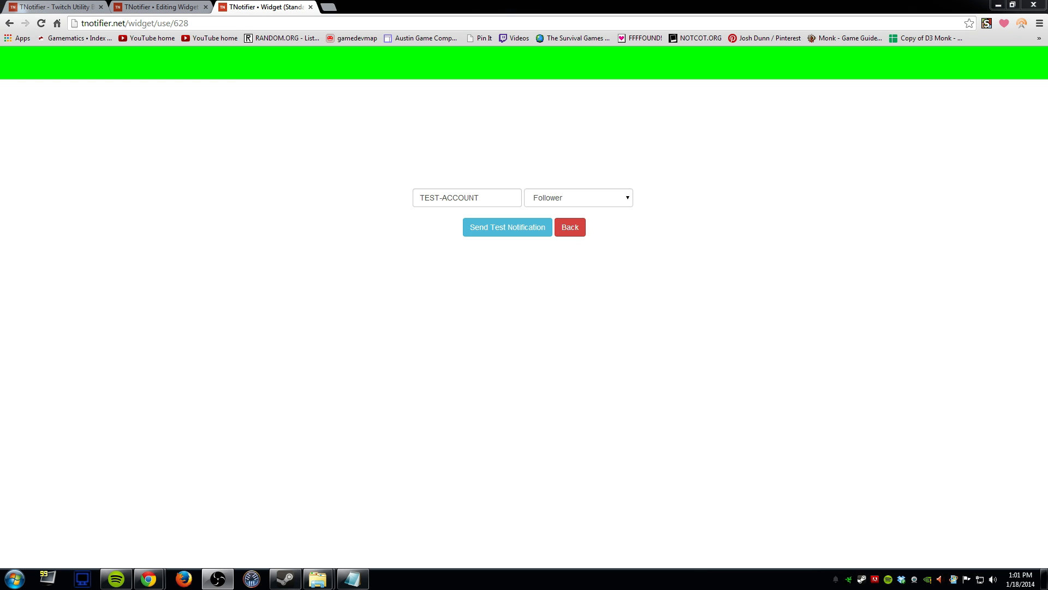
pyautogui.moveTo(1047, 221); pyautogui.dragTo(840, 246)
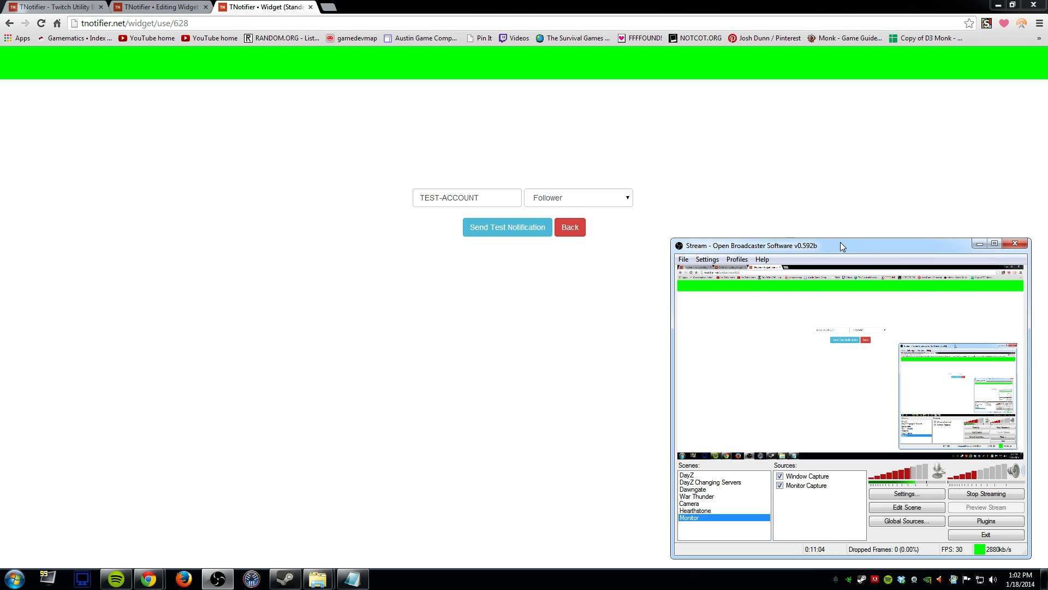
pyautogui.moveTo(841, 244); pyautogui.dragTo(844, 244)
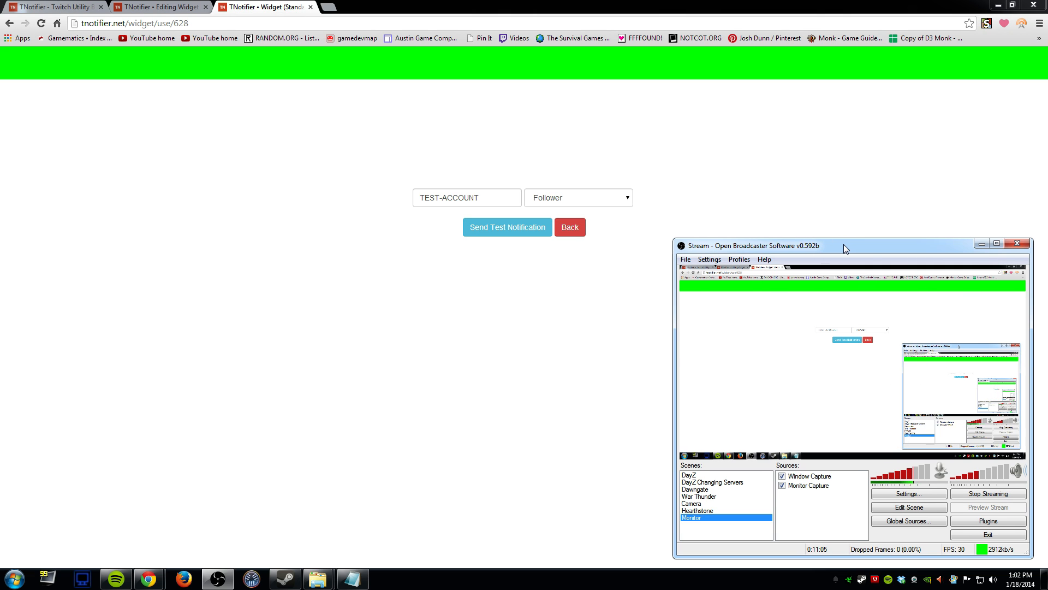
pyautogui.click(784, 478)
# - Add a Window Capture source with the default name, capturing the window "TNotifier • Widget (Standard Widget) - Google Chrome"
pyautogui.rightClick(800, 508)
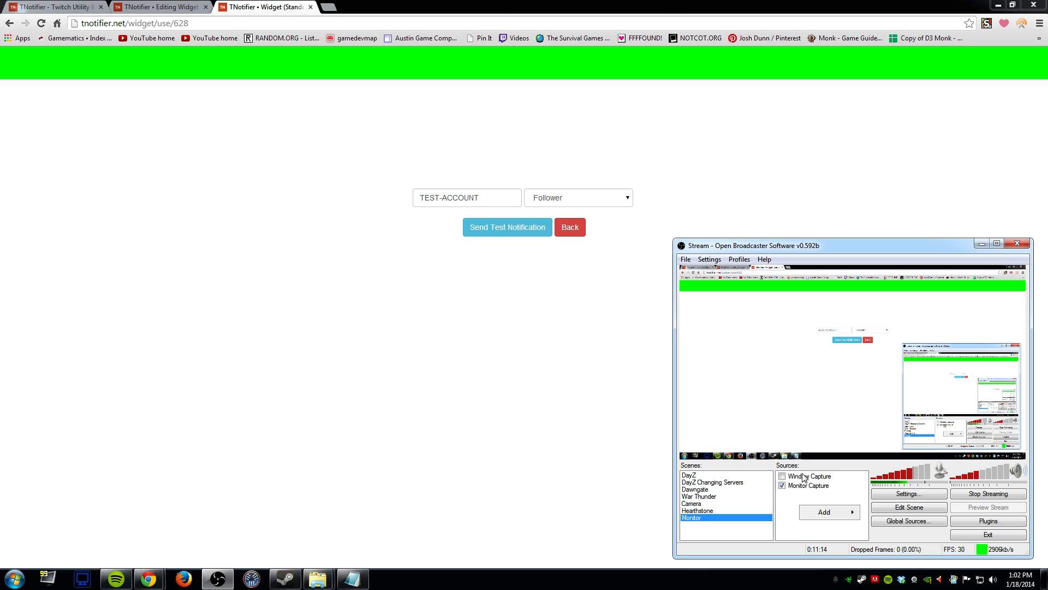
pyautogui.moveTo(819, 511)
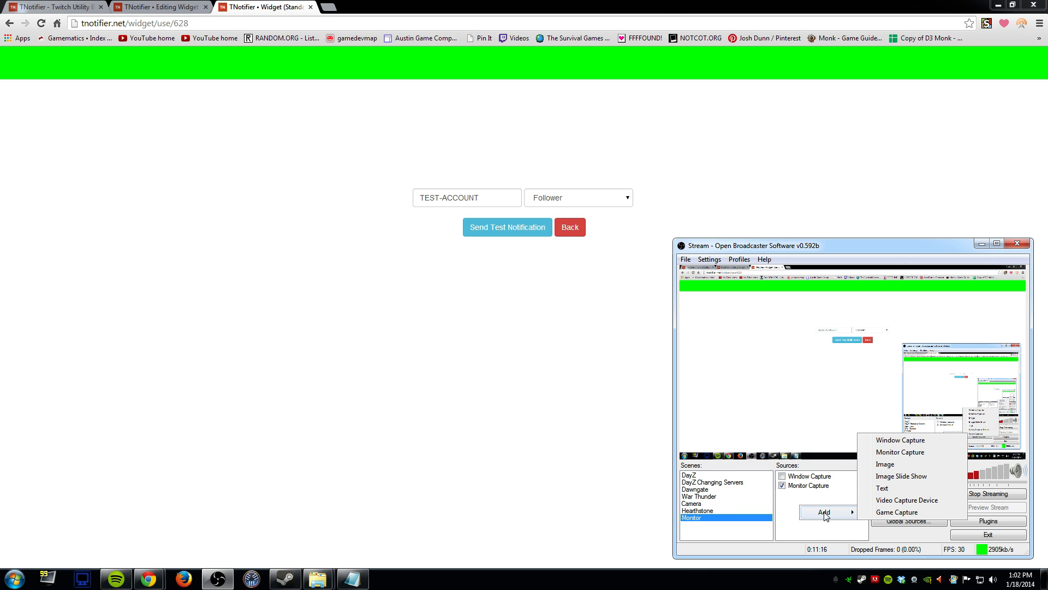
pyautogui.click(902, 441)
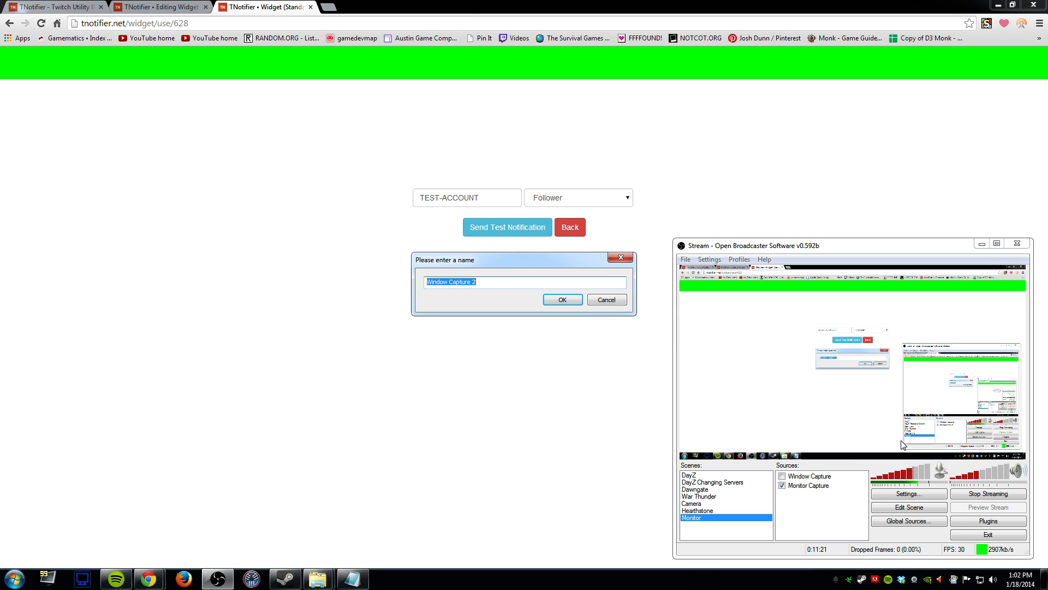
pyautogui.click(553, 301)
pyautogui.click(535, 156)
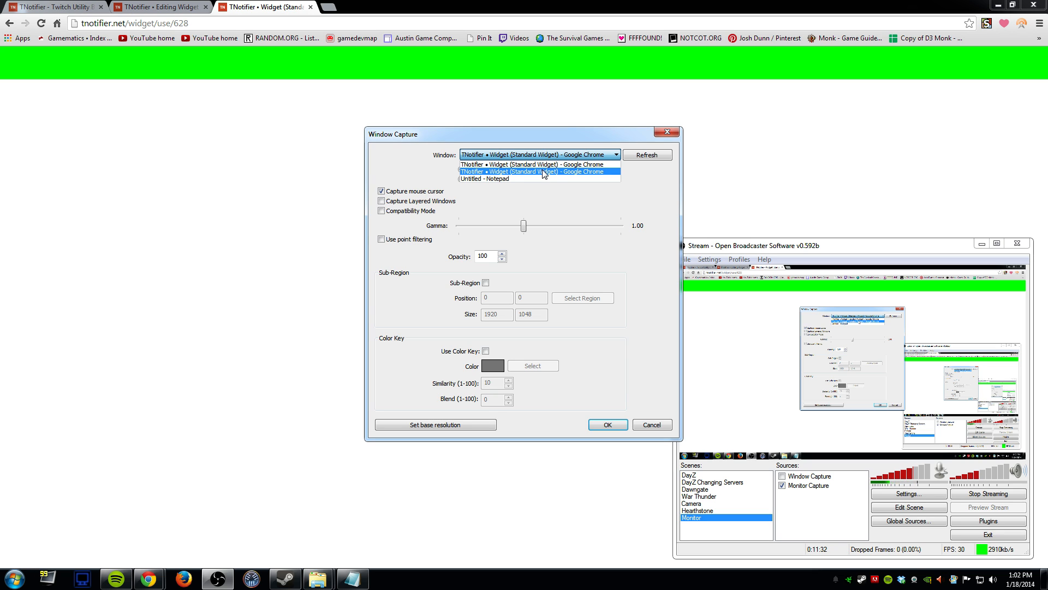
pyautogui.click(513, 173)
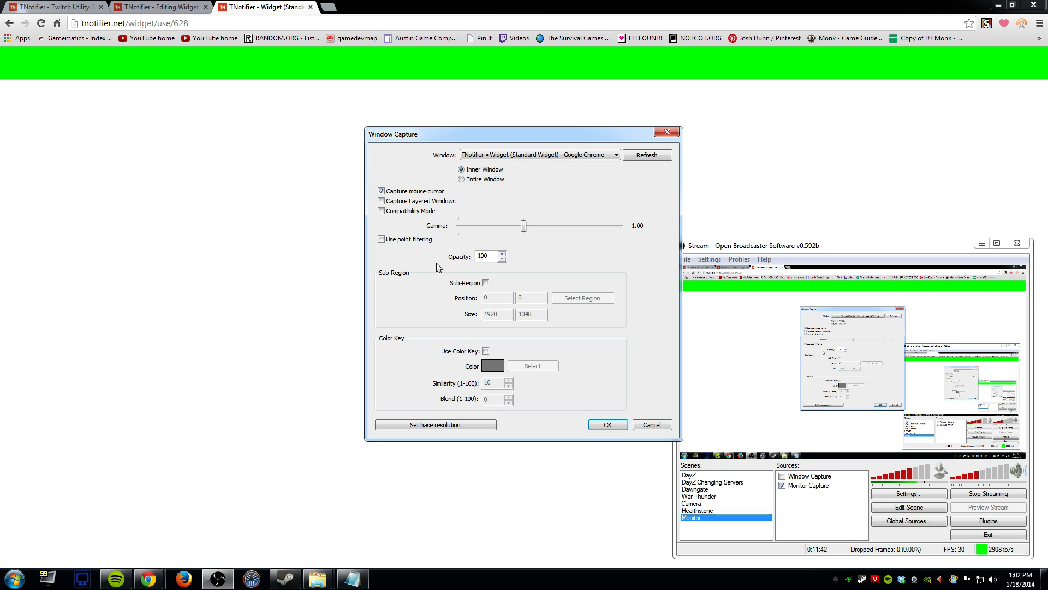
# - Limit the capture to a sub-region within the green alert bar, about 1556 by 54 at position 156, 96, and save the source
pyautogui.click(486, 284)
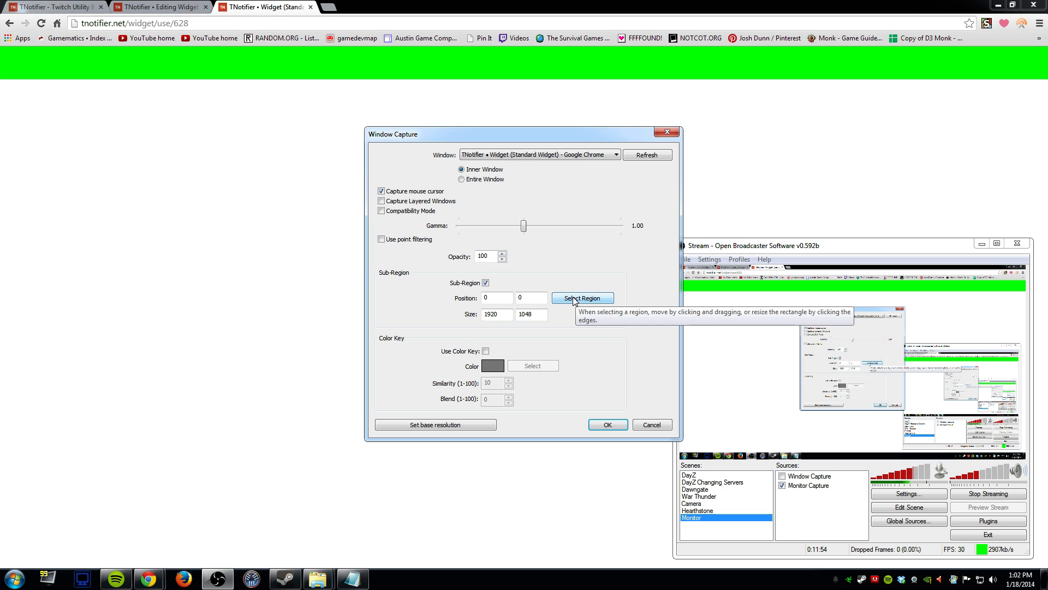
pyautogui.click(595, 298)
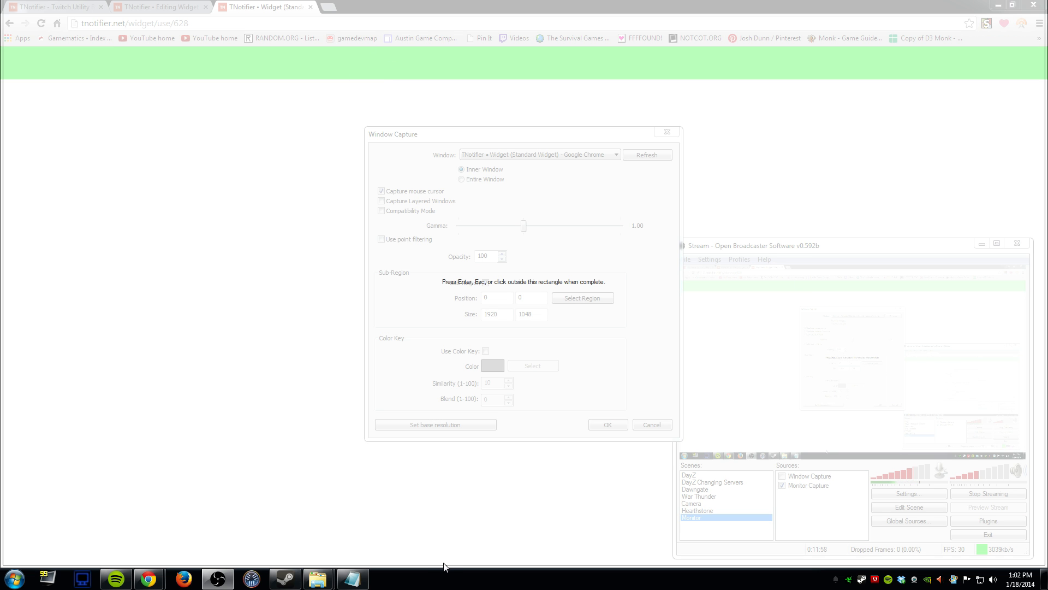
pyautogui.moveTo(450, 567); pyautogui.dragTo(424, 77)
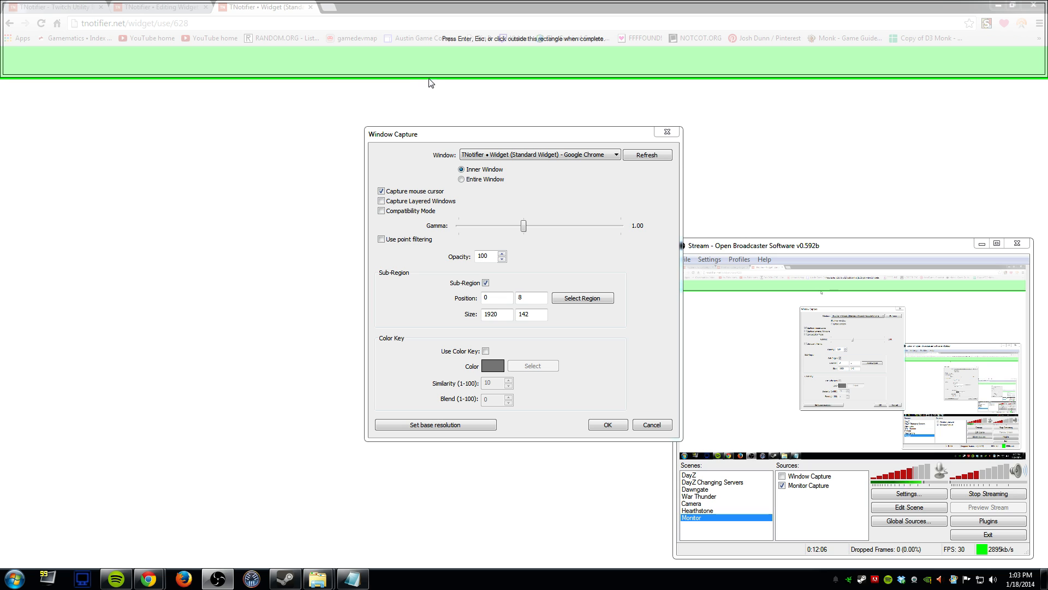
pyautogui.moveTo(346, 5); pyautogui.dragTo(346, 50)
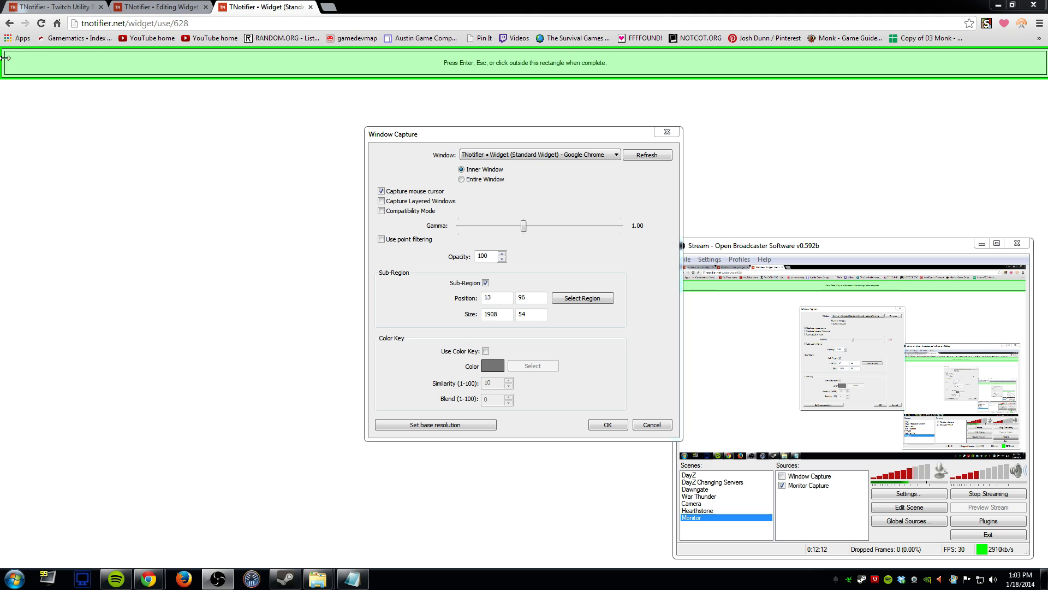
pyautogui.moveTo(3, 57); pyautogui.dragTo(85, 57)
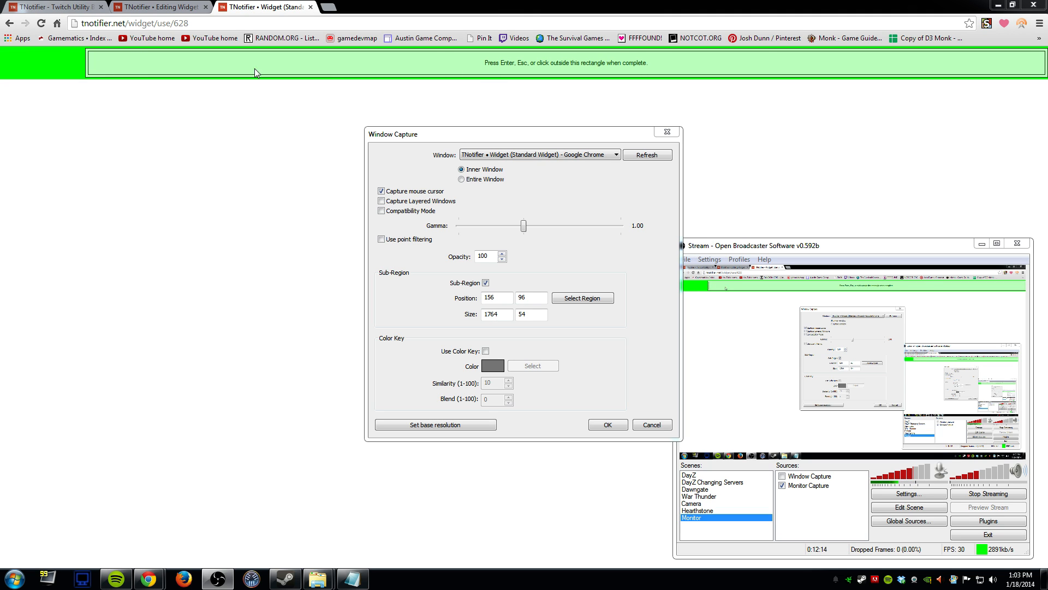
pyautogui.moveTo(1043, 59); pyautogui.dragTo(935, 58)
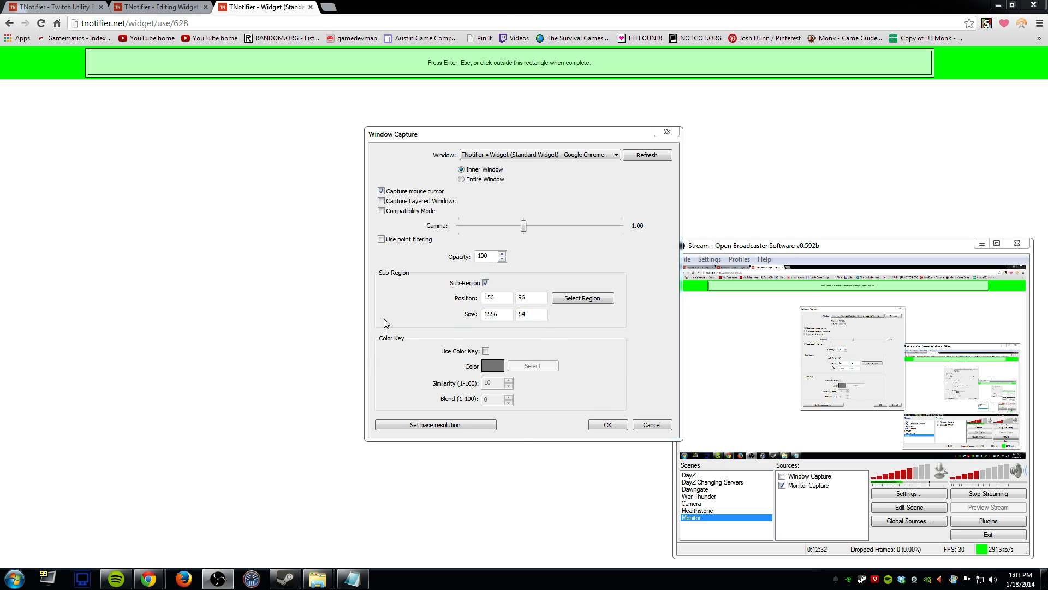
pyautogui.click(607, 425)
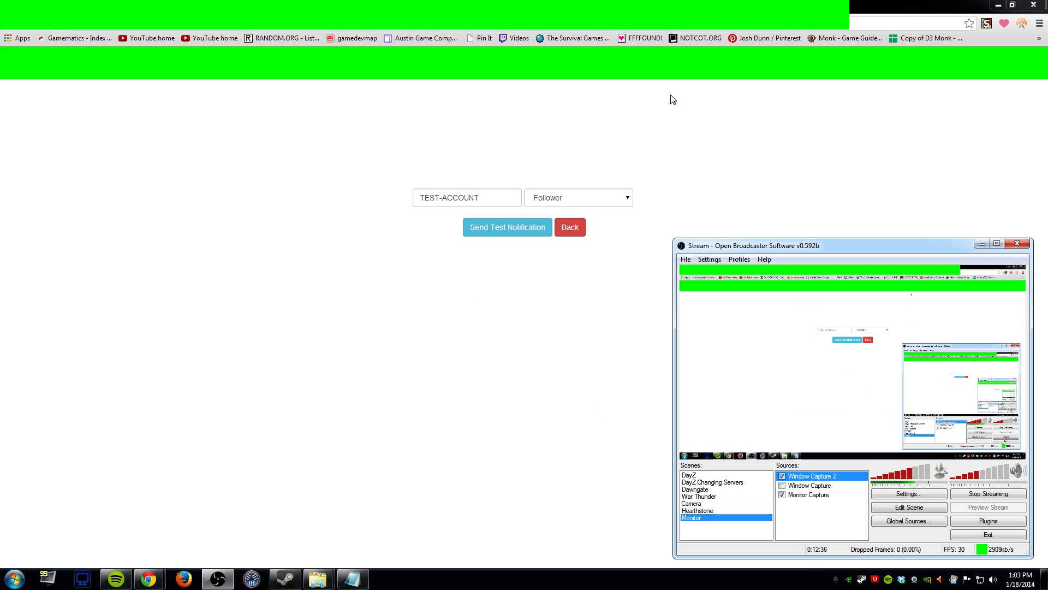
# - Send a Follower test notification, return to Open Broadcaster Software, and move the Window Capture 2 bar down to the middle of the scene
pyautogui.click(497, 226)
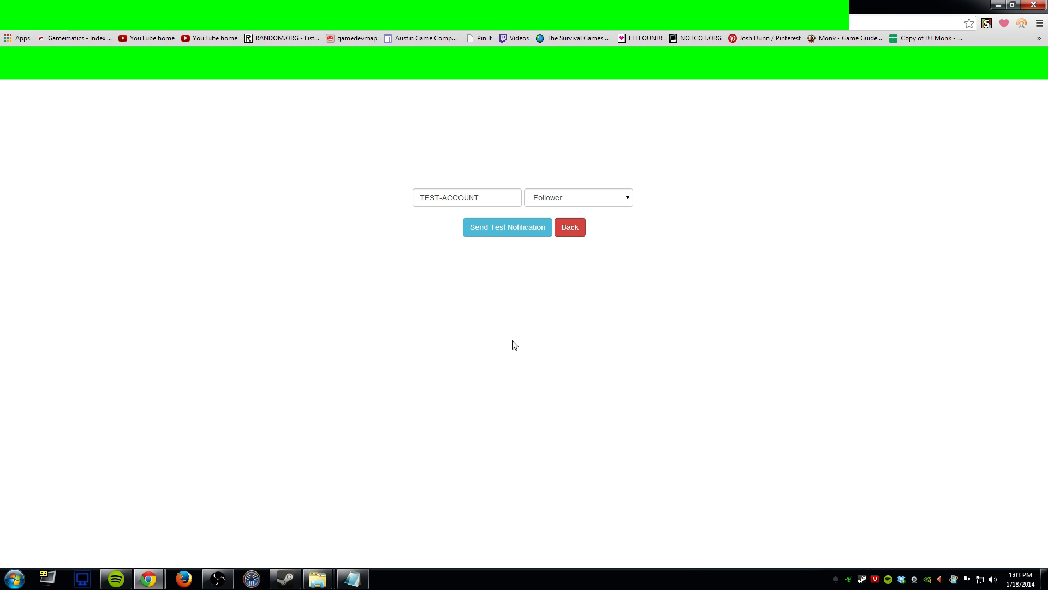
pyautogui.click(217, 580)
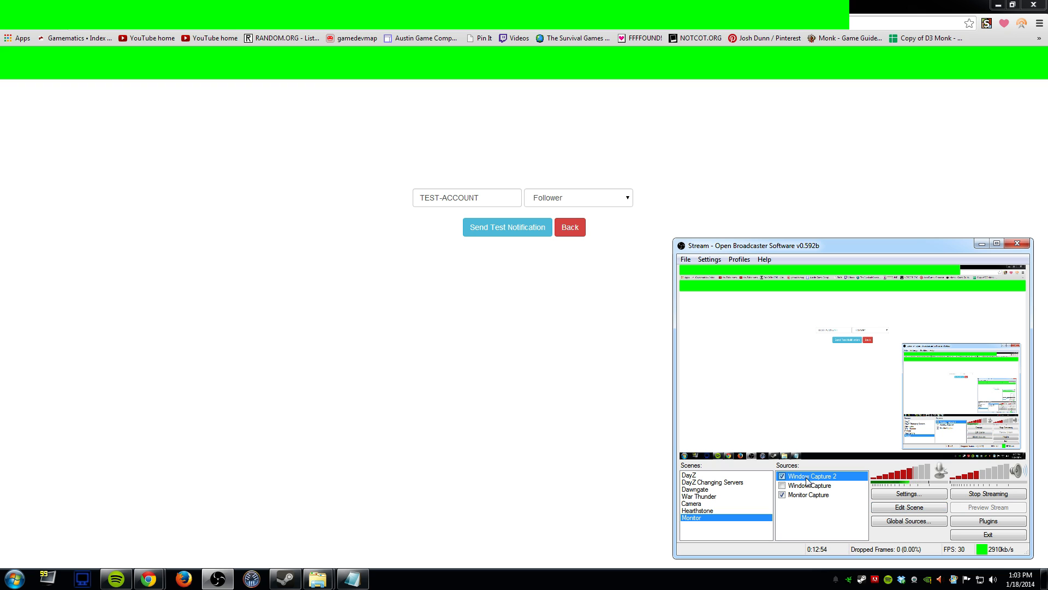
pyautogui.click(910, 511)
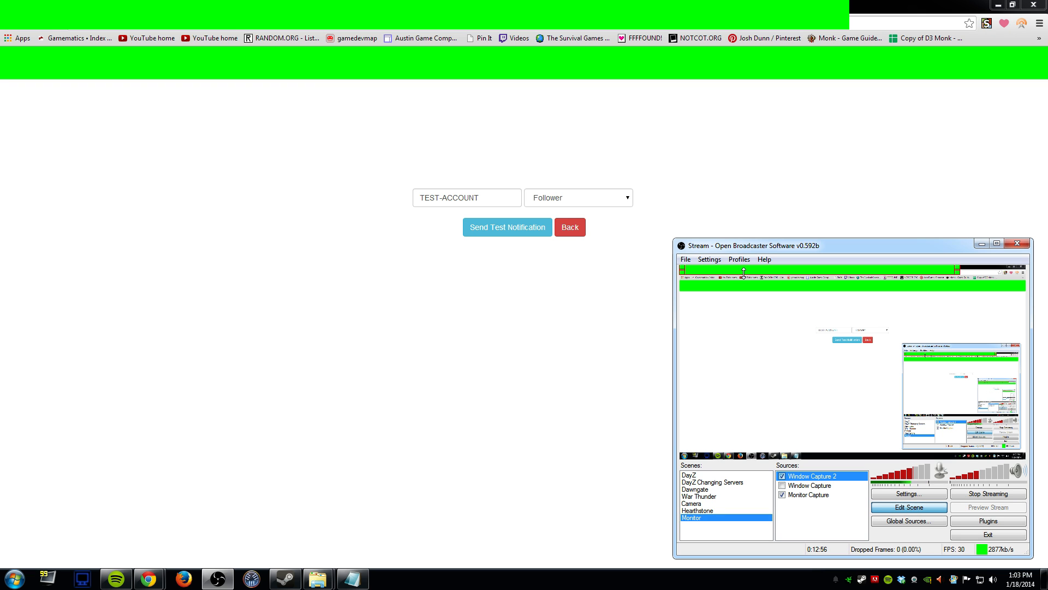
pyautogui.moveTo(746, 275); pyautogui.dragTo(781, 358)
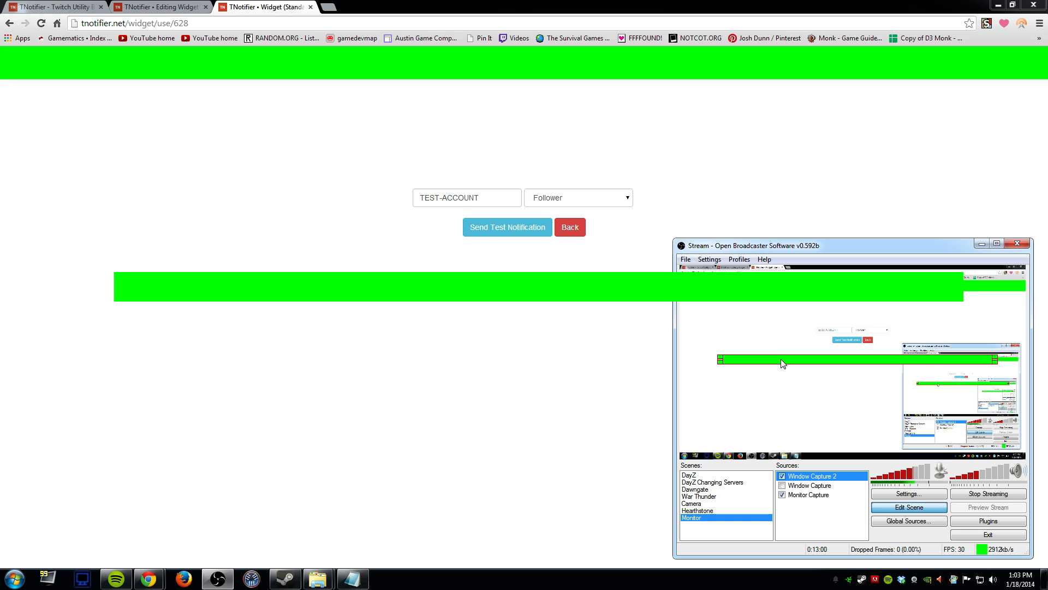
# - Fit Window Capture 2 to the screen, place it slightly lower in the scene, and finish editing the scene
pyautogui.rightClick(772, 360)
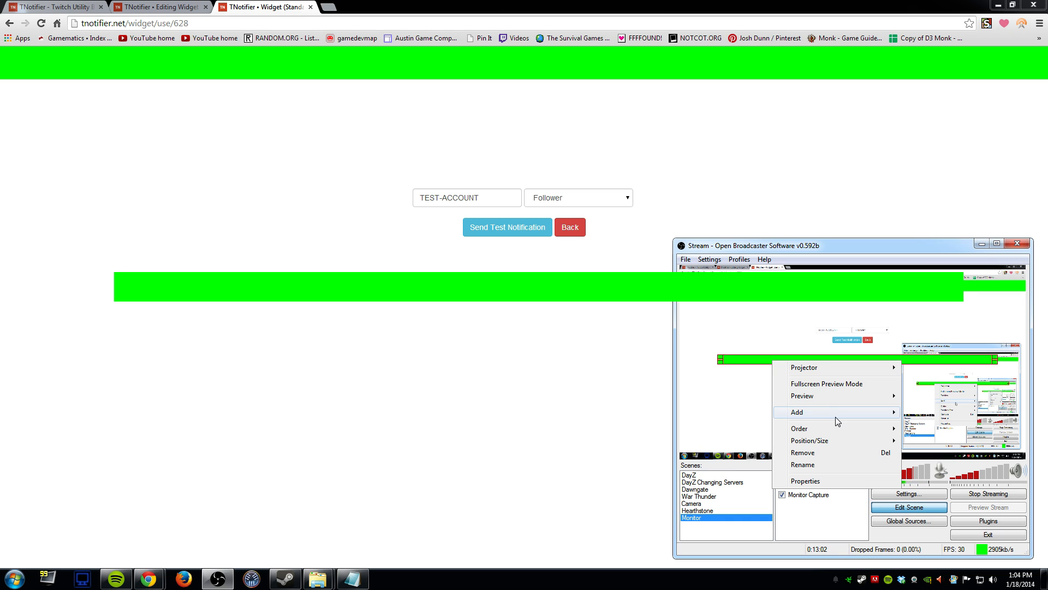
pyautogui.moveTo(836, 440)
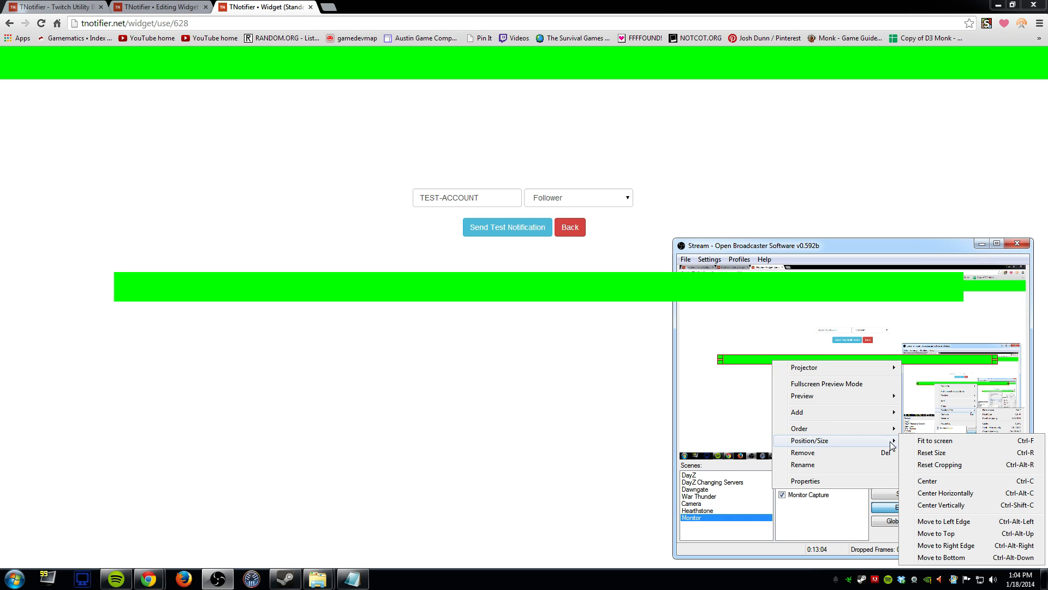
pyautogui.click(935, 440)
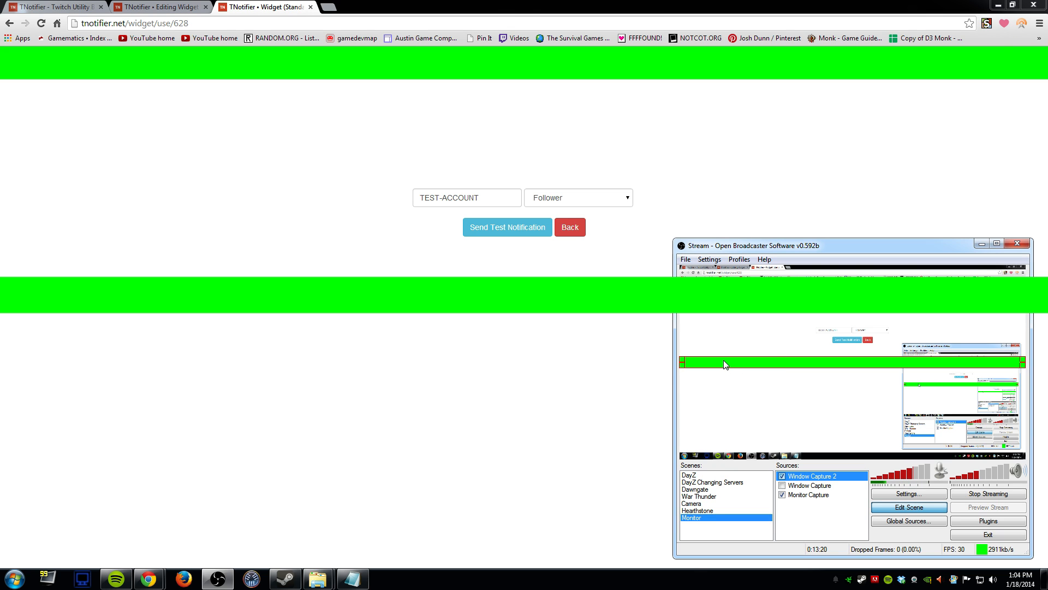
pyautogui.moveTo(724, 362)
pyautogui.mouseDown()
pyautogui.moveTo(732, 424)
pyautogui.moveTo(720, 371)
pyautogui.mouseUp()
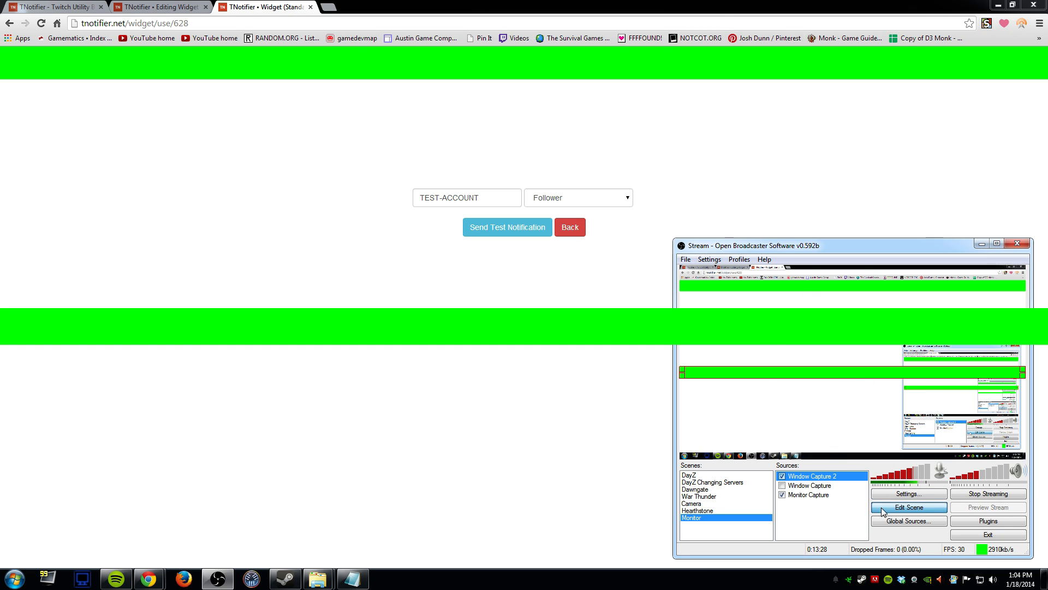
pyautogui.click(900, 509)
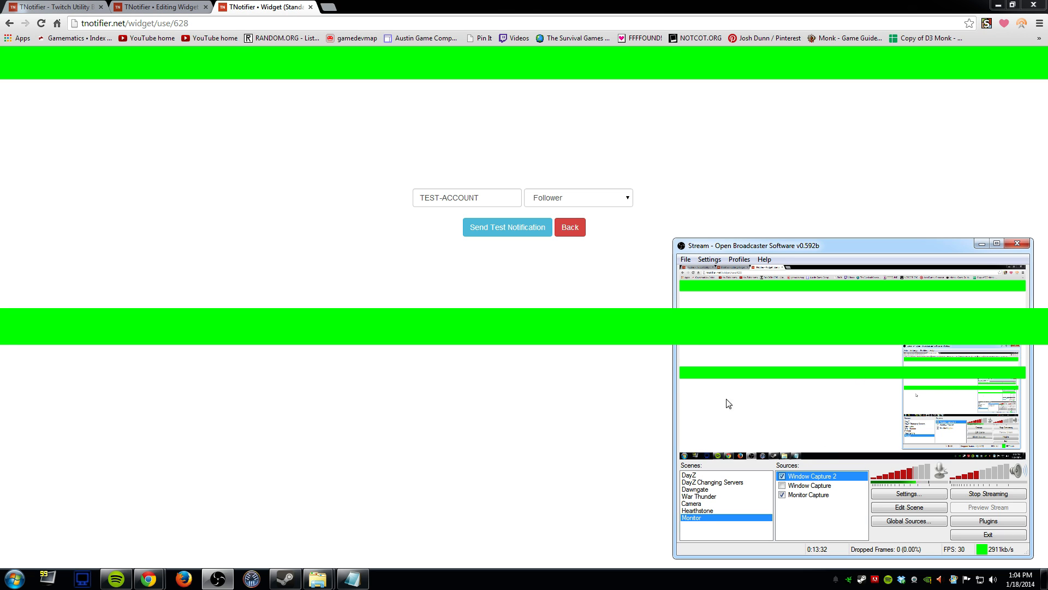
# - Enable the color key for Window Capture 2, pick the green of the alert bar as its color, and save the source
pyautogui.rightClick(804, 476)
pyautogui.click(830, 560)
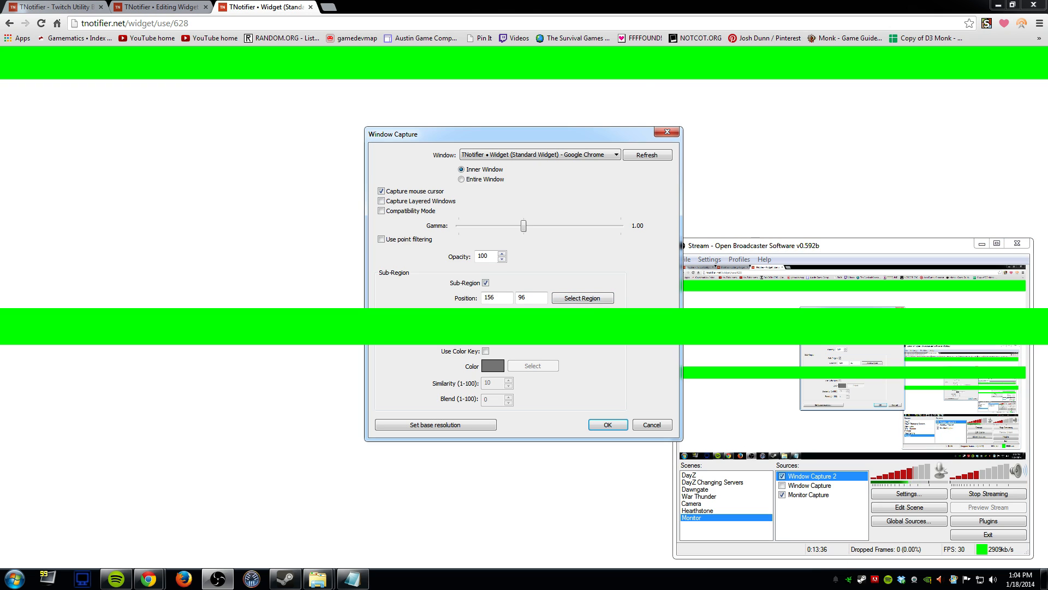
pyautogui.moveTo(534, 131); pyautogui.dragTo(517, 203)
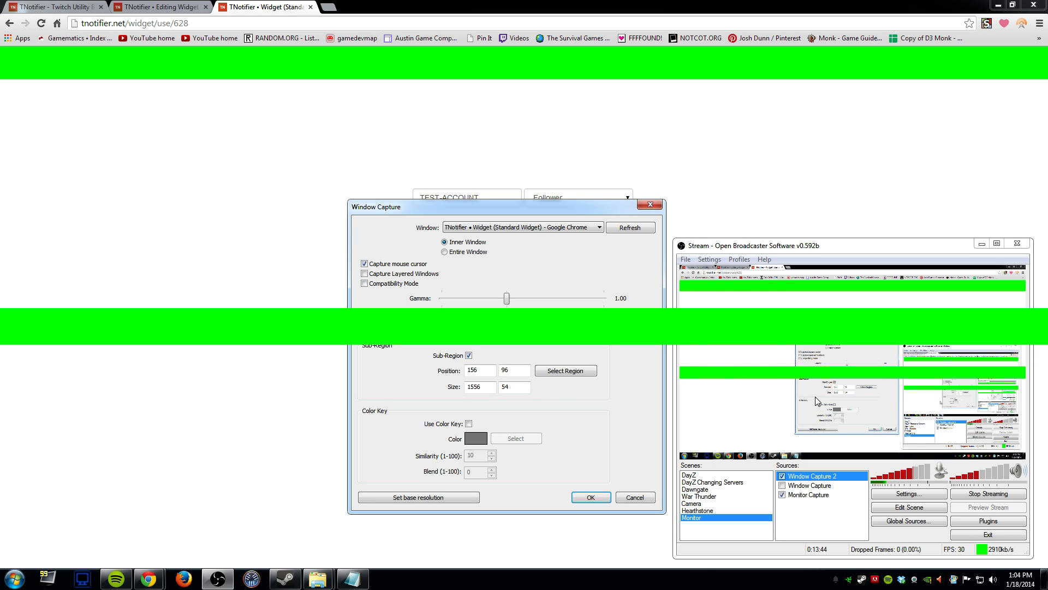
pyautogui.click(469, 424)
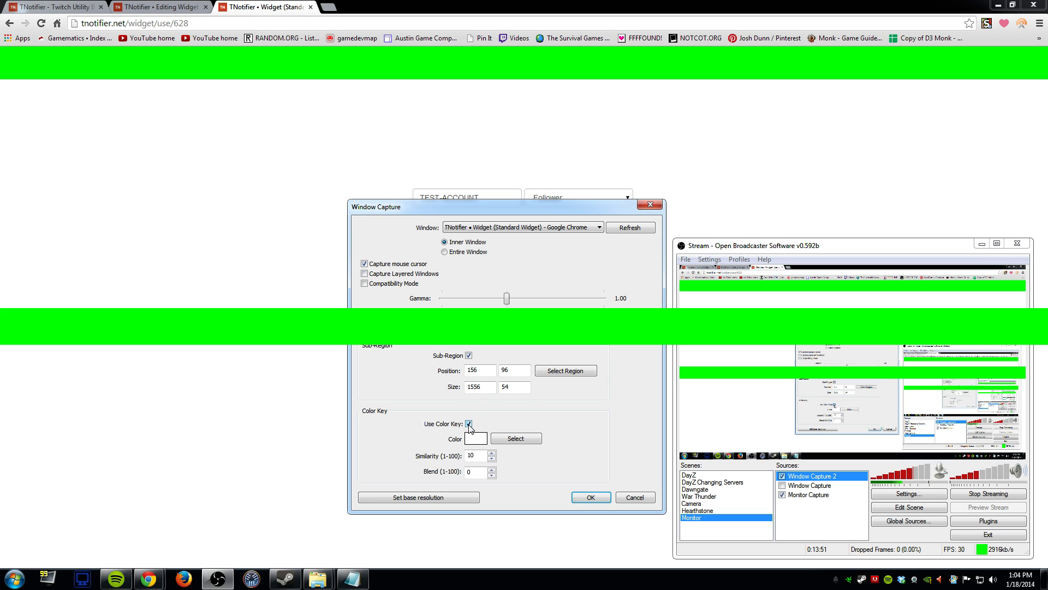
pyautogui.click(508, 440)
pyautogui.click(717, 370)
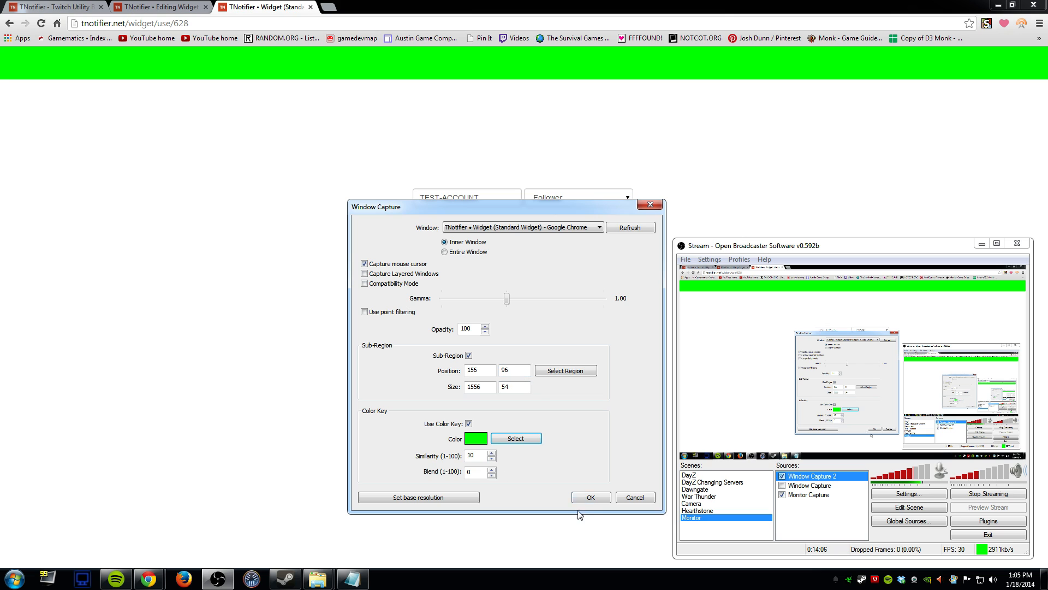
pyautogui.click(591, 498)
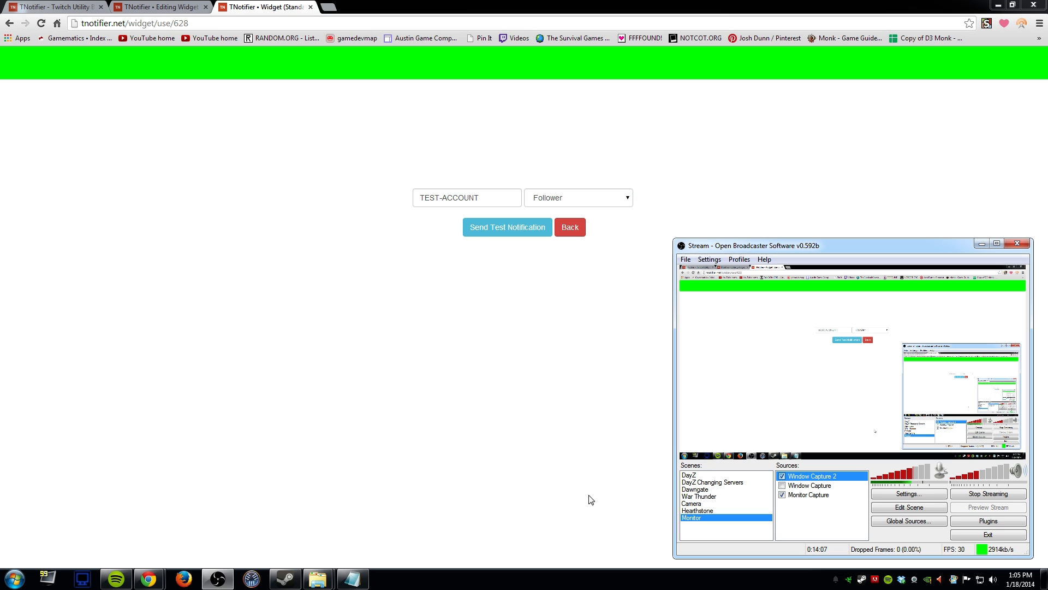
# - Send another Follower test notification, and move the Open Broadcaster Software window off the widget page
pyautogui.click(507, 233)
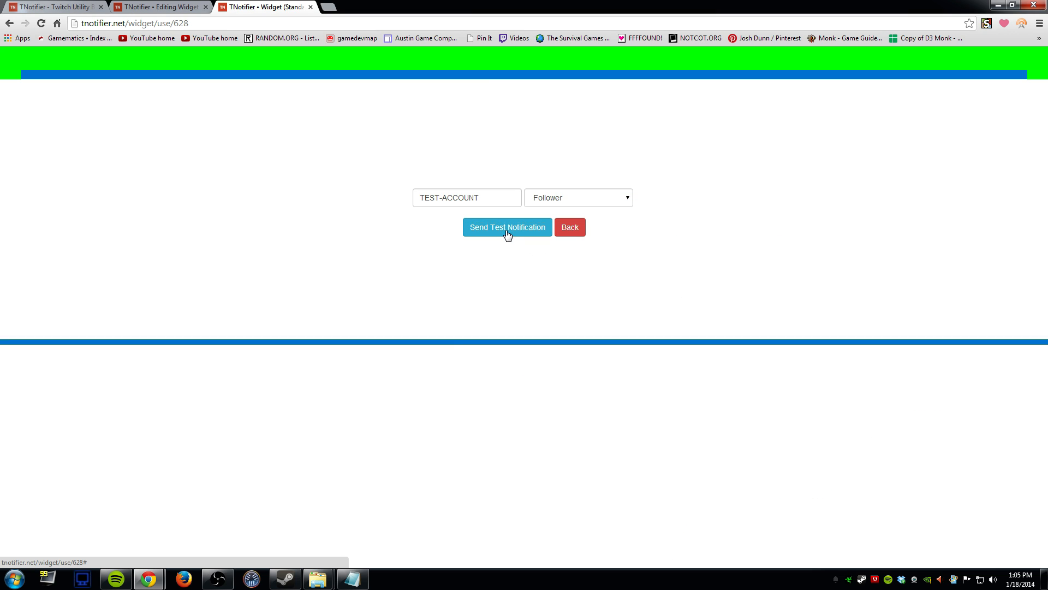
pyautogui.click(217, 579)
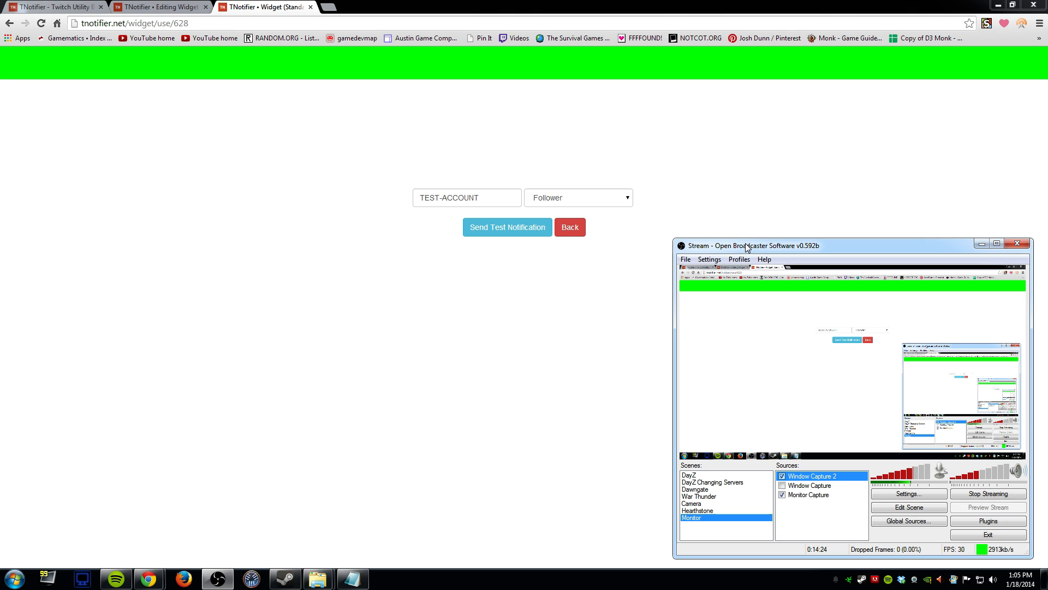
pyautogui.moveTo(748, 248); pyautogui.dragTo(1047, 247)
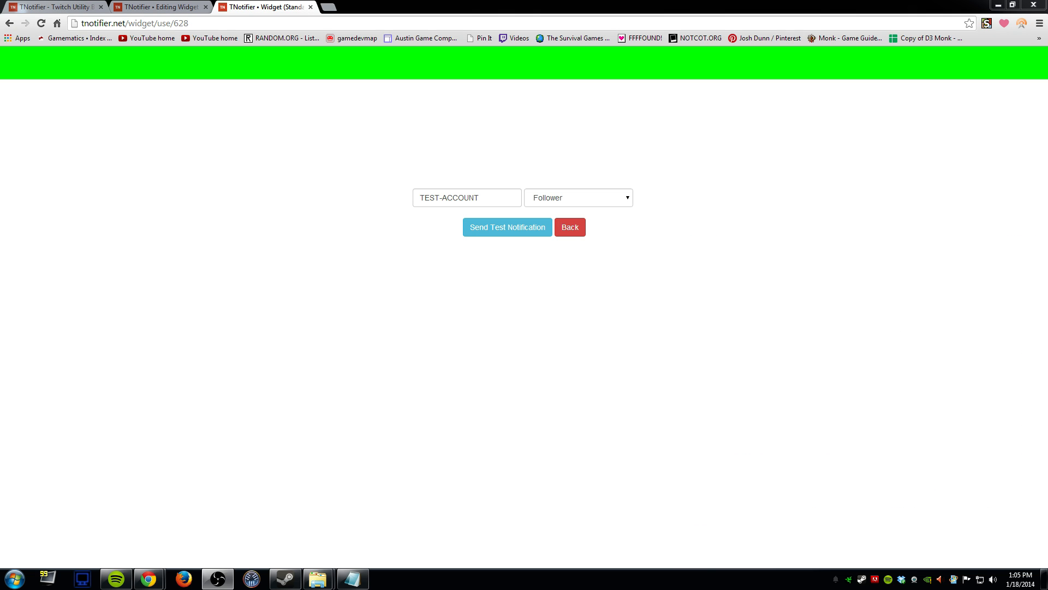